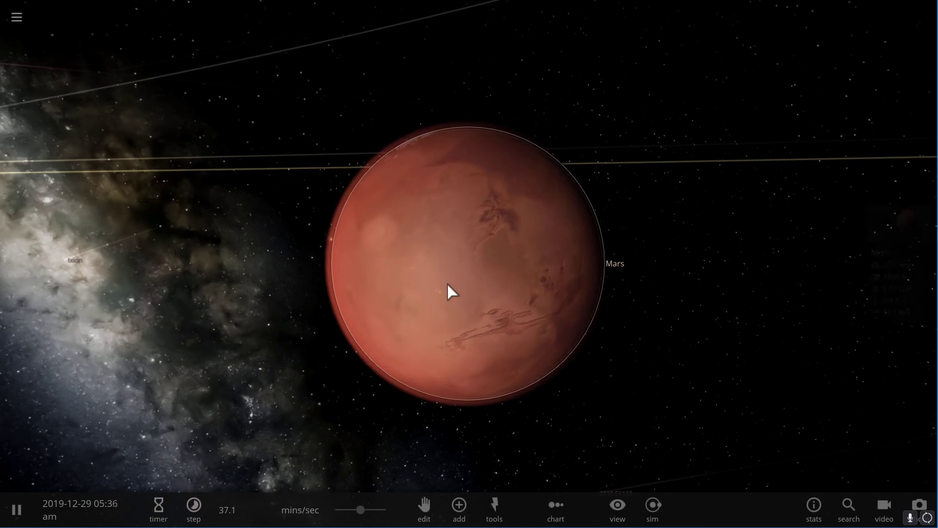
Step: In Mars's Materials settings, turn on Show Magnetosphere and set Magnetic Field to 0.0075 Gauss
left_click(867, 225)
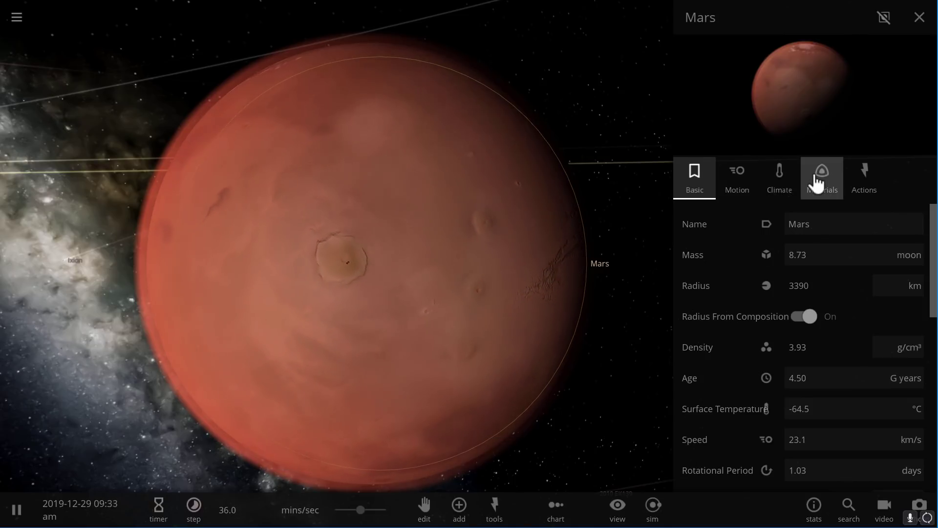
left_click(817, 184)
scroll(805, 343, "down", 10)
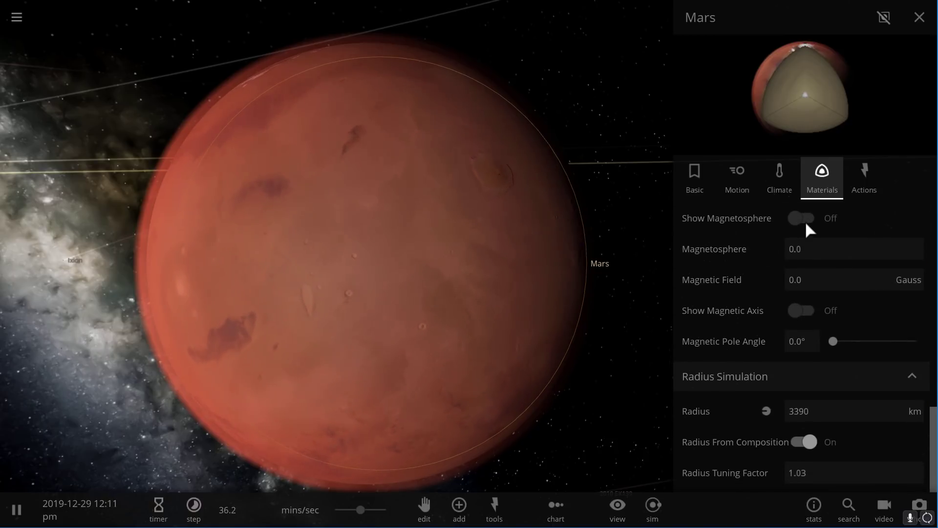
left_click(805, 219)
left_click(820, 275)
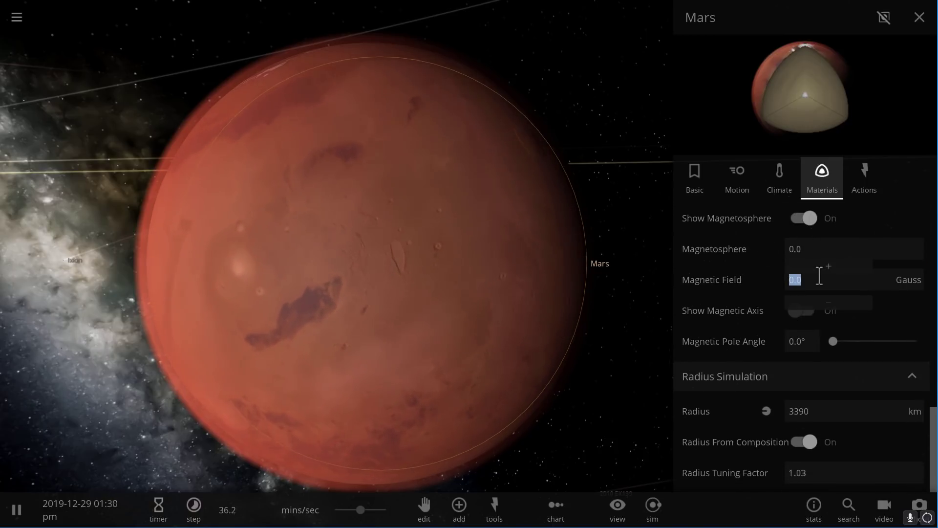
type("075")
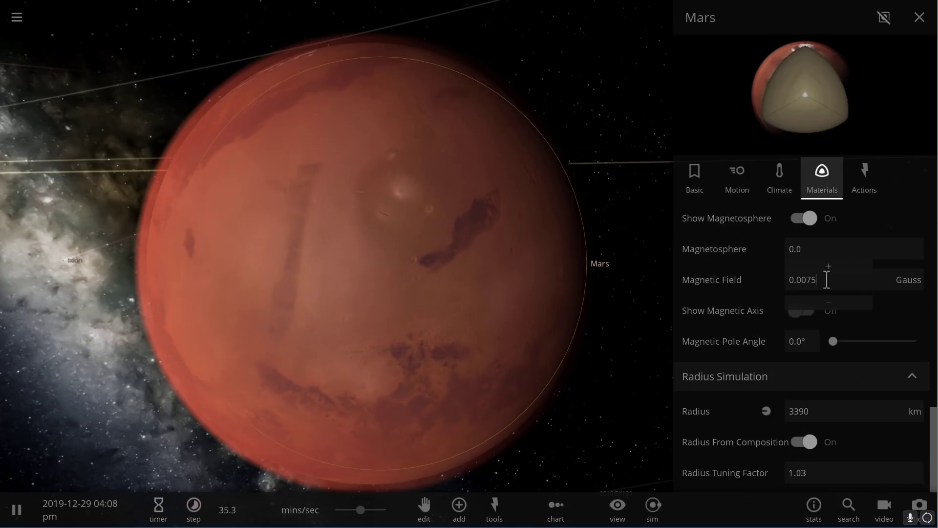
left_click(461, 291)
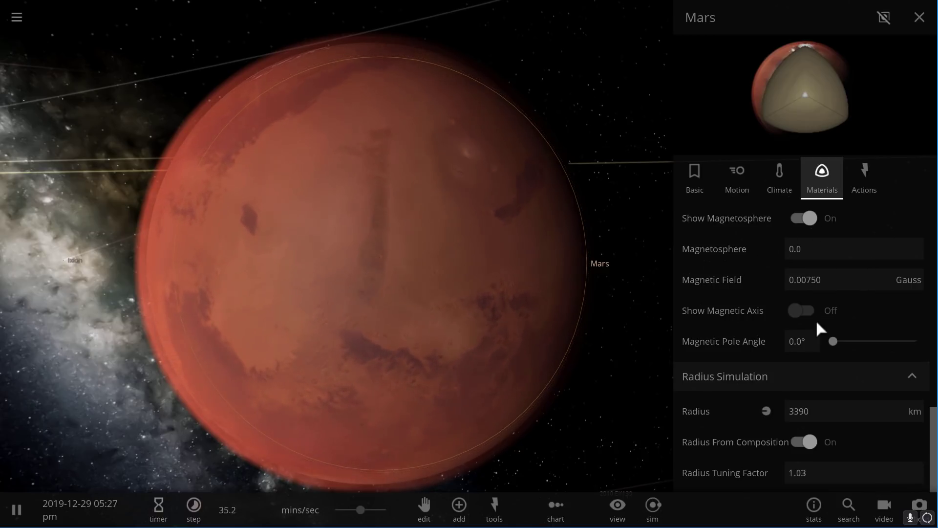
Step: Show Mars's magnetic axis, orbit around the planet, and bring up its Climate settings
left_click(804, 310)
scroll(424, 313, "down", 5)
left_click_drag(423, 318, 357, 259)
scroll(356, 259, "up", 5)
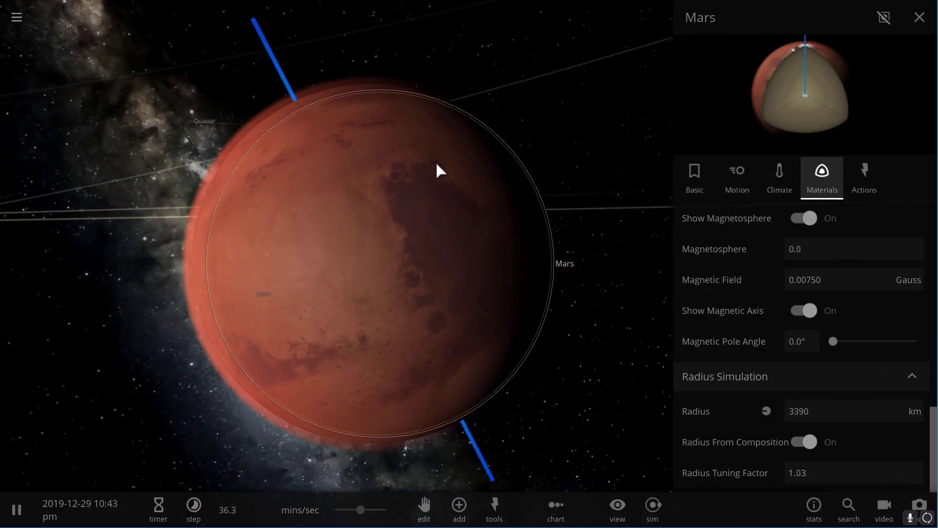
left_click(773, 185)
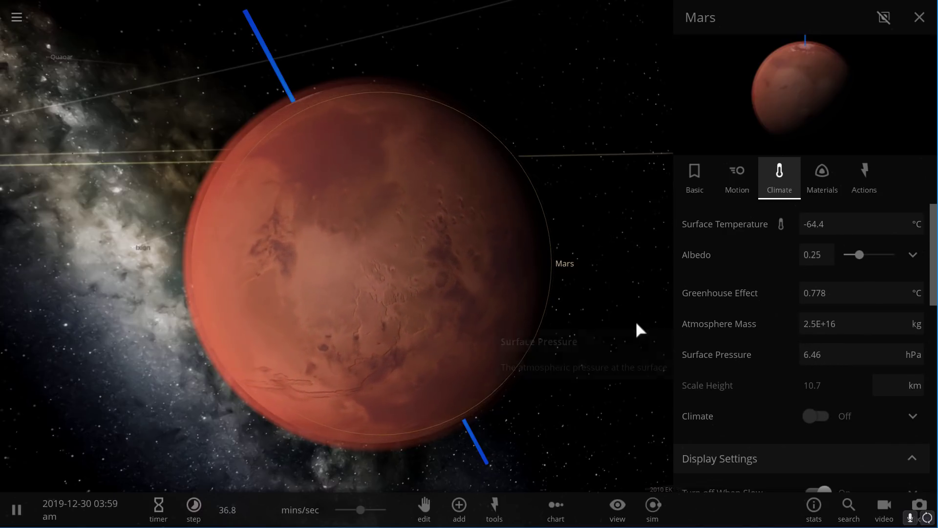
Step: Change Mars's surface pressure units to atm
left_click(916, 356)
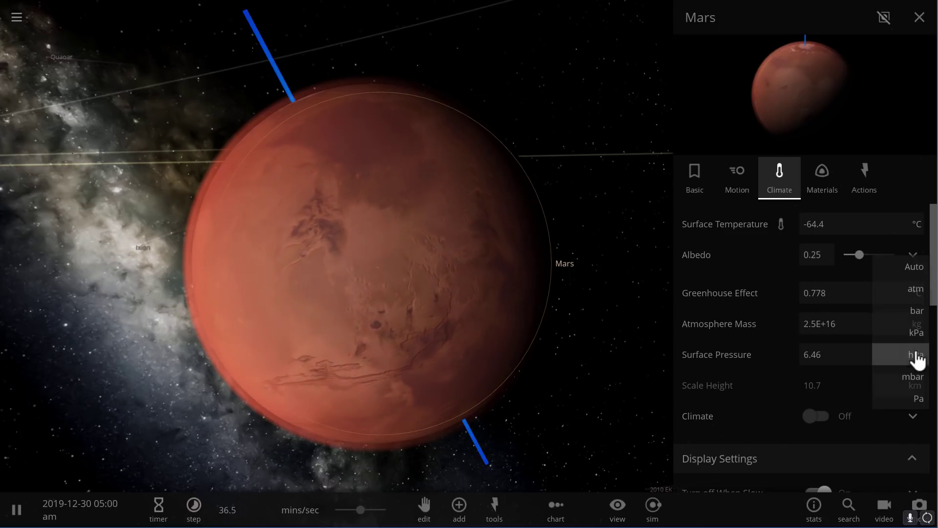
left_click(914, 291)
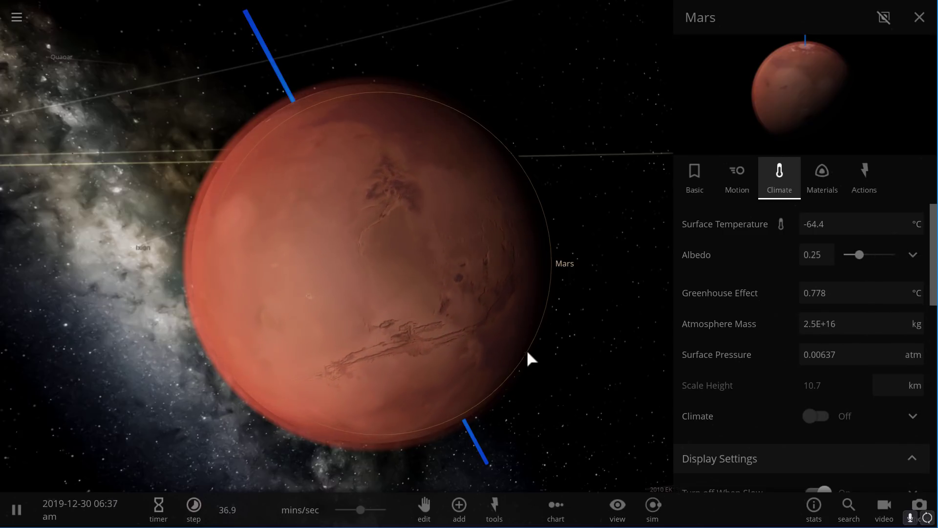
left_click_drag(526, 348, 571, 349)
scroll(570, 349, "down", 2)
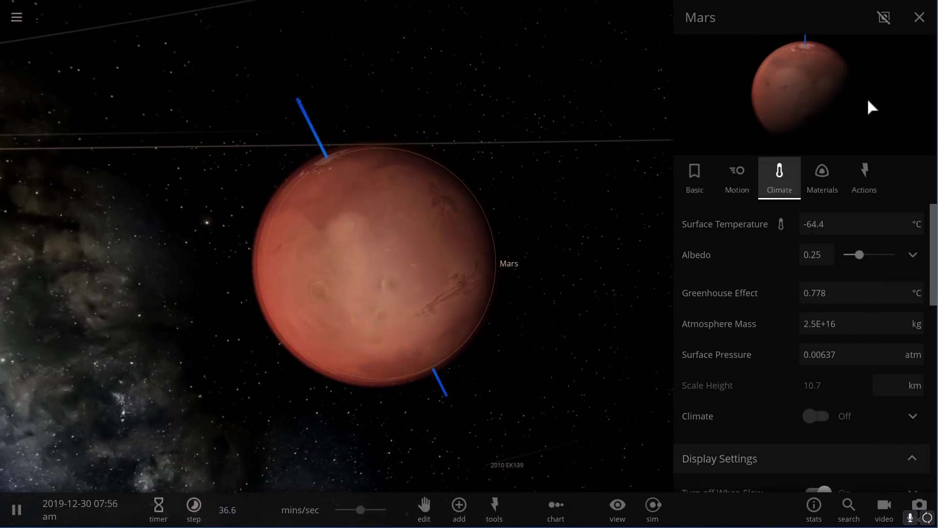
Step: Close and reopen the Mars properties panel and scroll through its settings
left_click(919, 19)
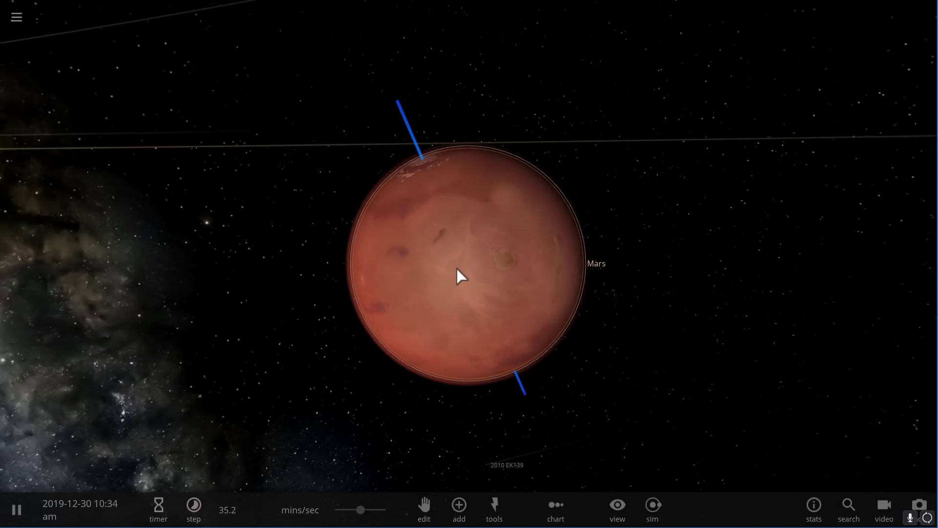
left_click(881, 225)
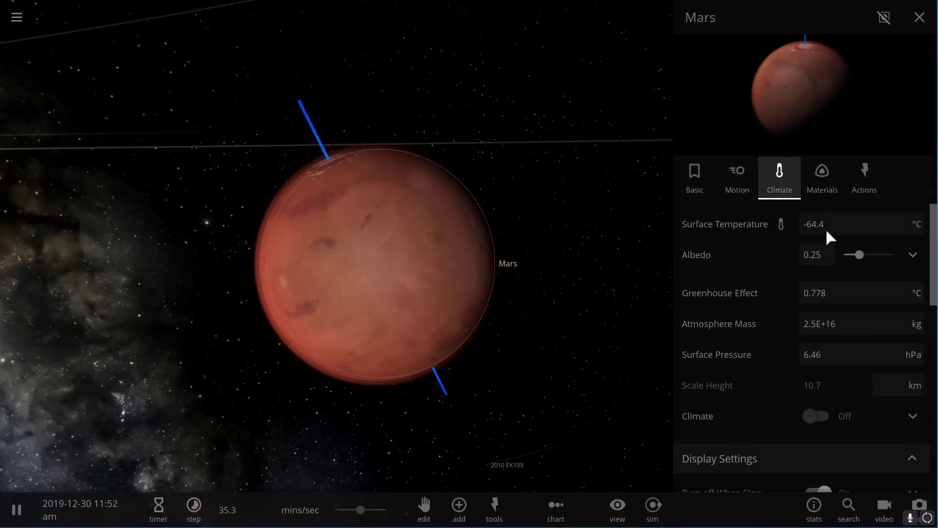
scroll(798, 272, "down", 10)
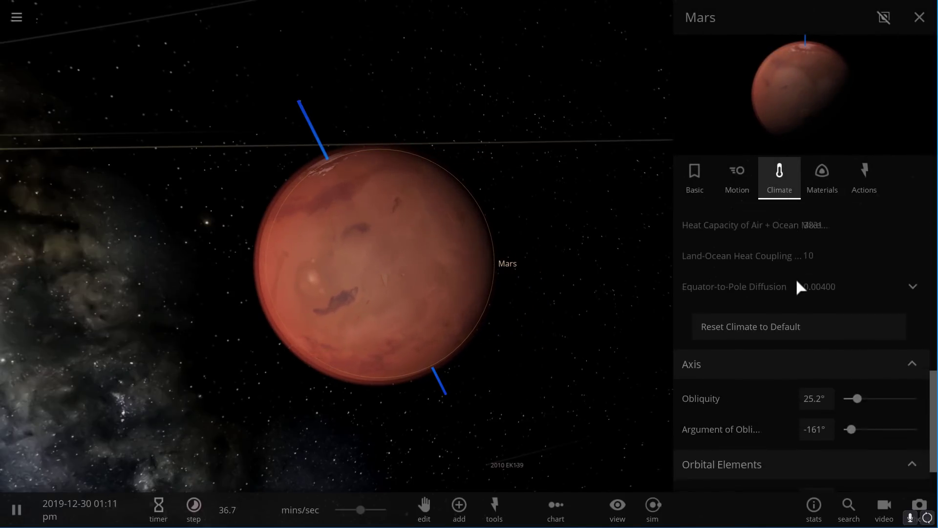
scroll(827, 380, "down", 1)
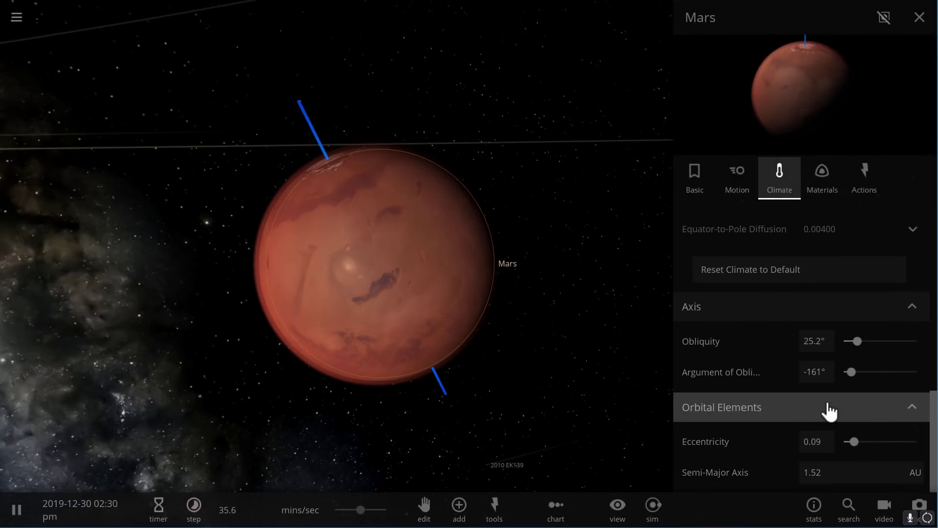
Step: On Mars's Materials tab, replace the magnetic field value with 0.1 Gauss
left_click(813, 181)
scroll(801, 293, "down", 10)
scroll(802, 326, "down", 10)
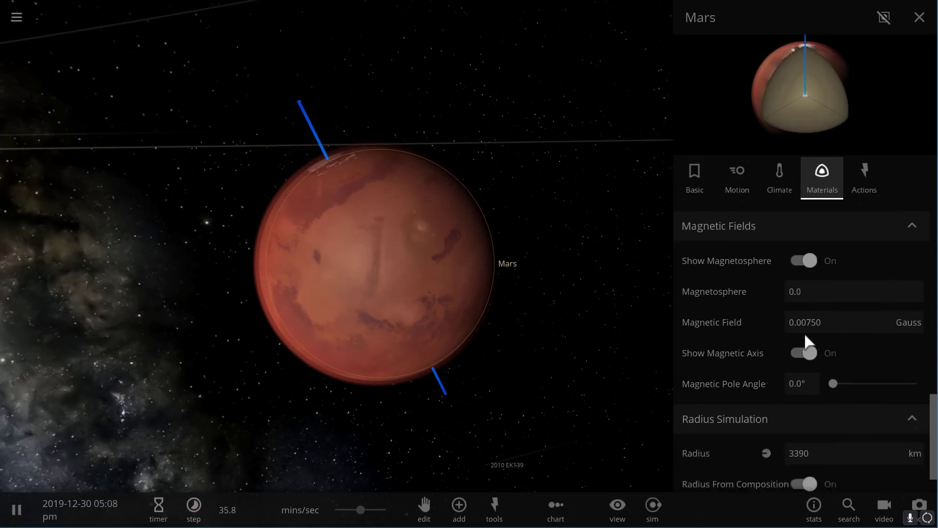
left_click(840, 283)
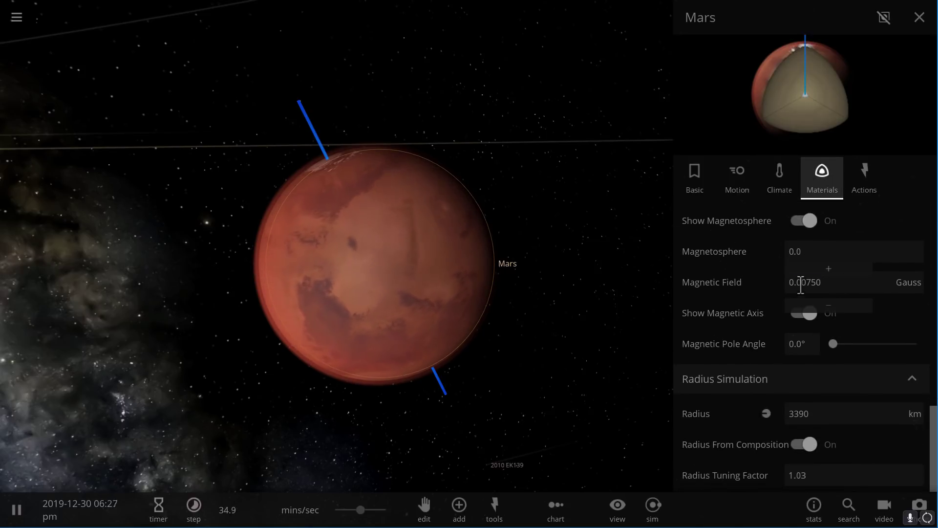
left_click_drag(817, 276, 833, 277)
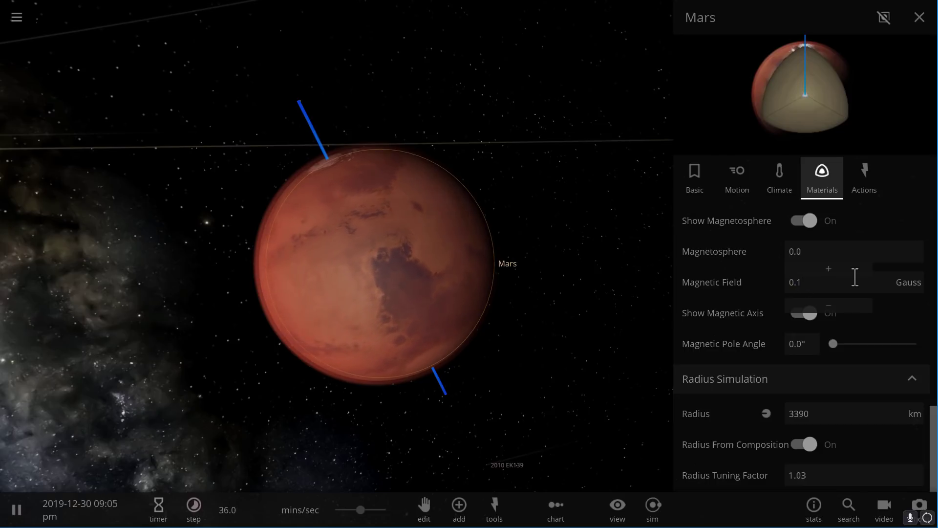
key("Return")
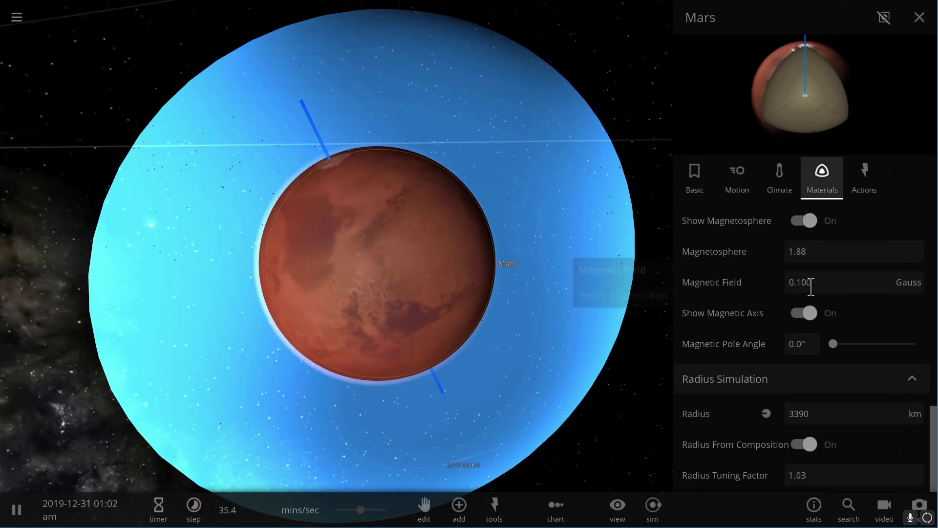
Step: Orbit and zoom the camera around Mars to view it inside its wide blue magnetosphere
scroll(503, 302, "down", 2)
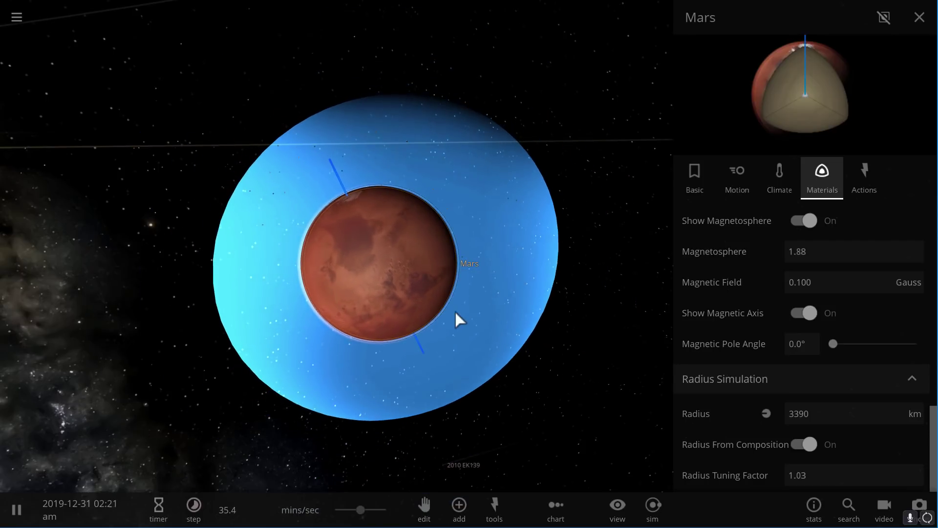
left_click_drag(464, 318, 510, 304)
scroll(342, 287, "up", 3)
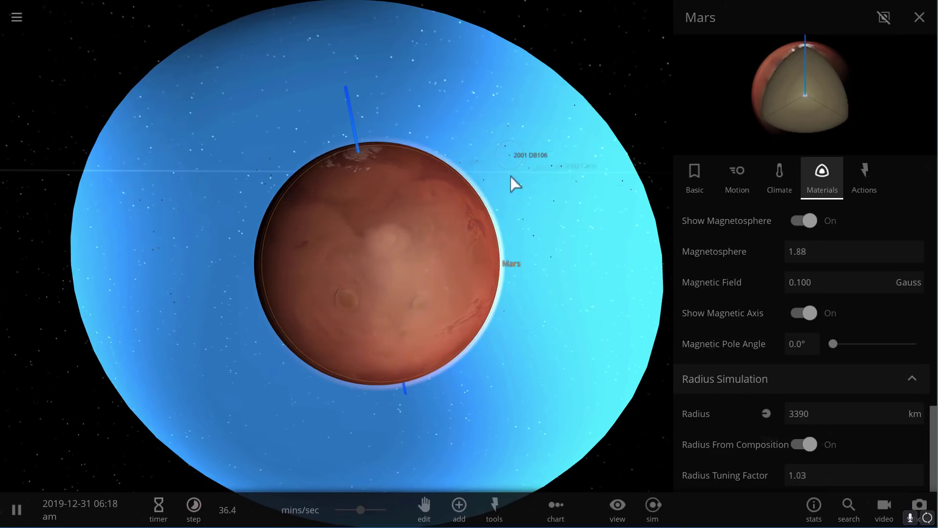
scroll(493, 183, "down", 3)
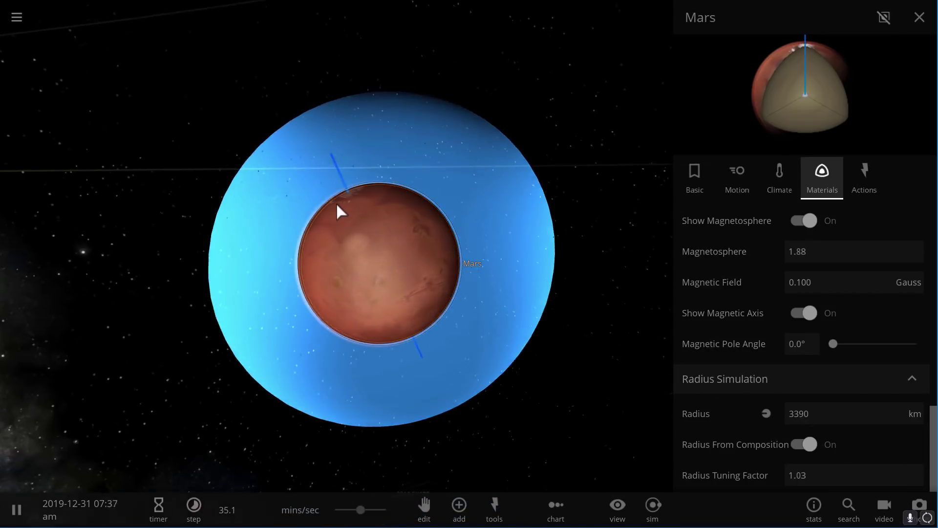
left_click_drag(333, 202, 321, 204)
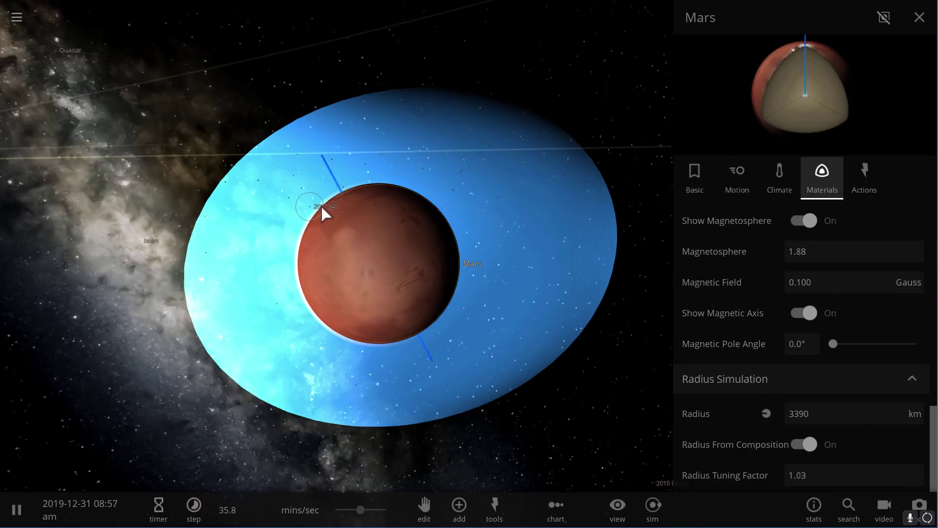
left_click_drag(430, 215, 404, 223)
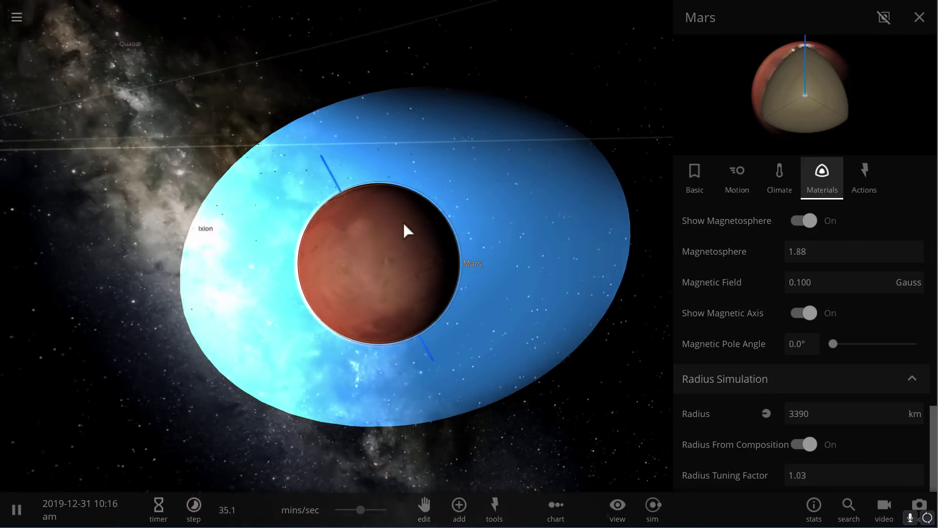
scroll(461, 175, "down", 2)
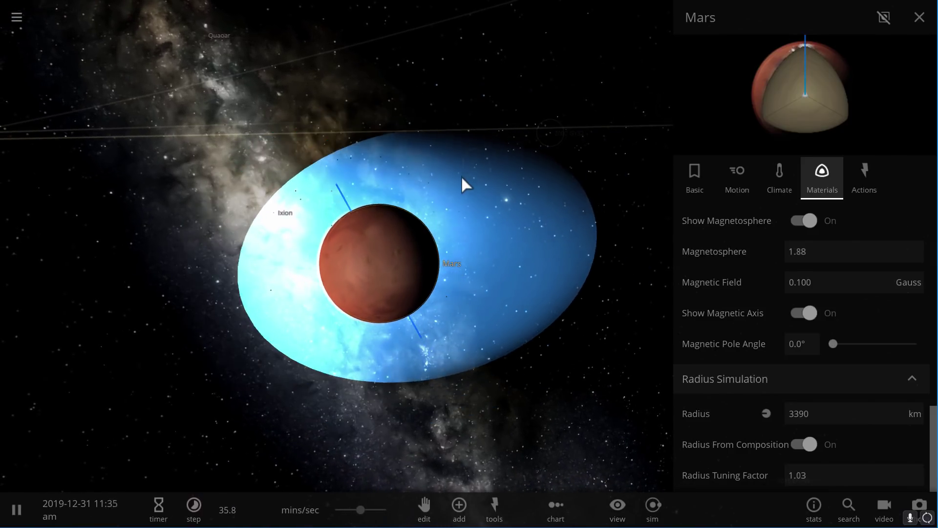
left_click_drag(448, 192, 430, 204)
scroll(327, 268, "up", 3)
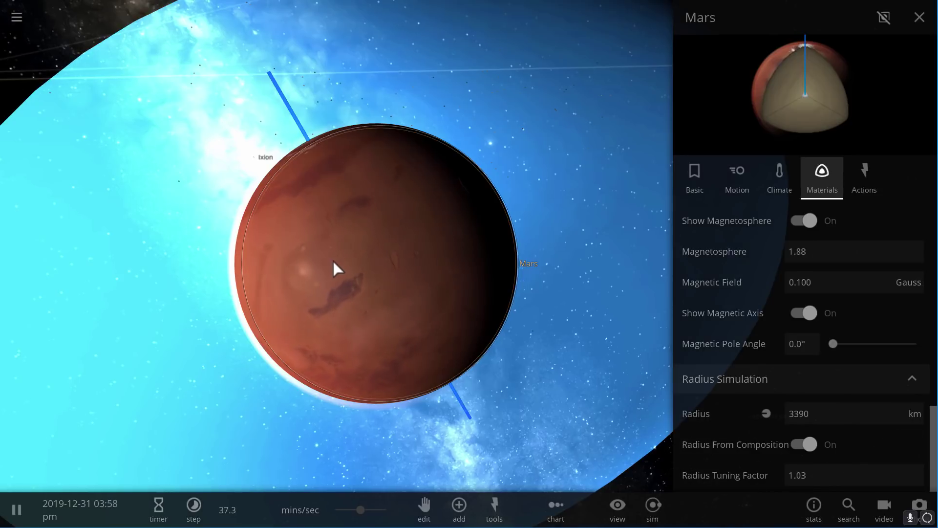
left_click_drag(334, 261, 383, 239)
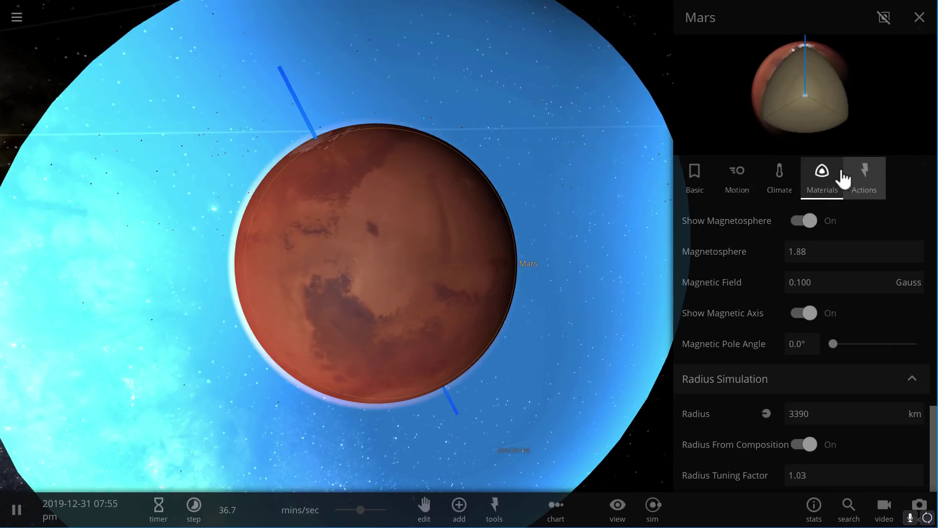
Step: Scroll up to Mars's 10% iron / 90% silicate composition, then zoom out from Mars
scroll(823, 283, "up", 10)
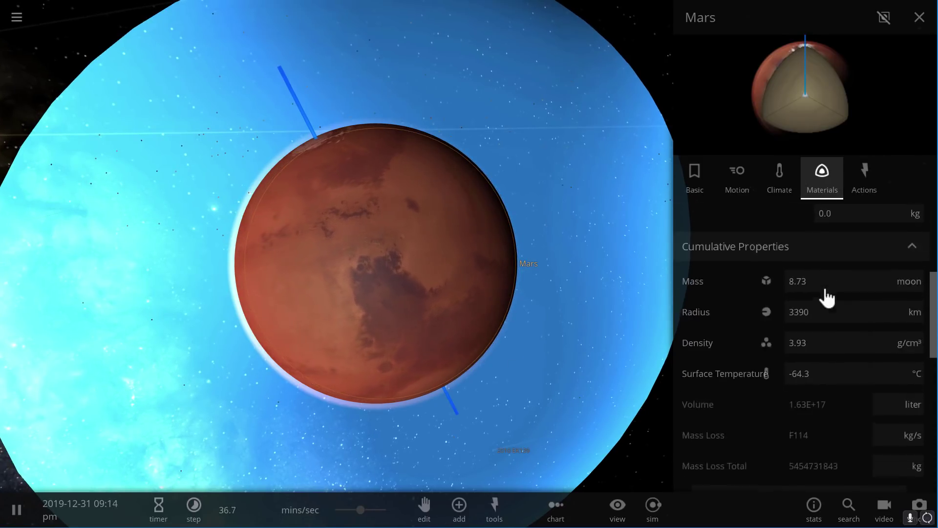
scroll(826, 296, "up", 5)
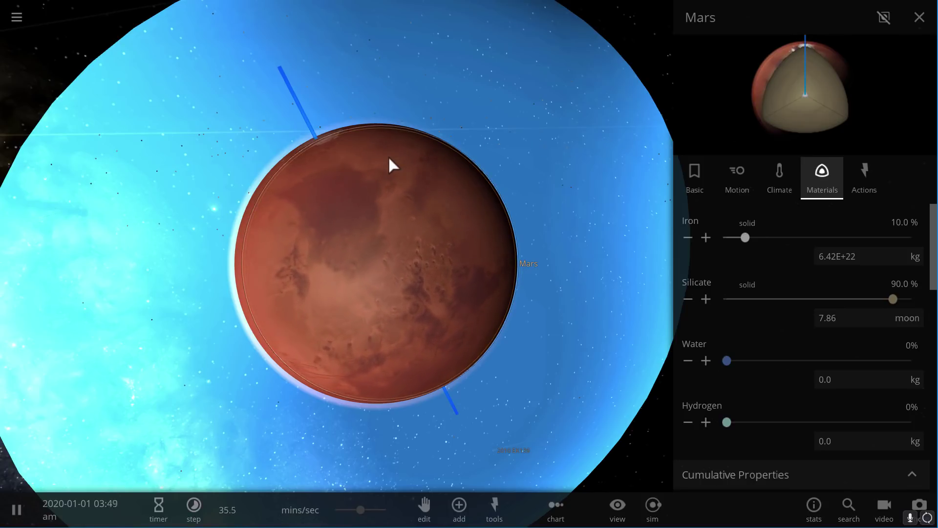
scroll(388, 155, "down", 5)
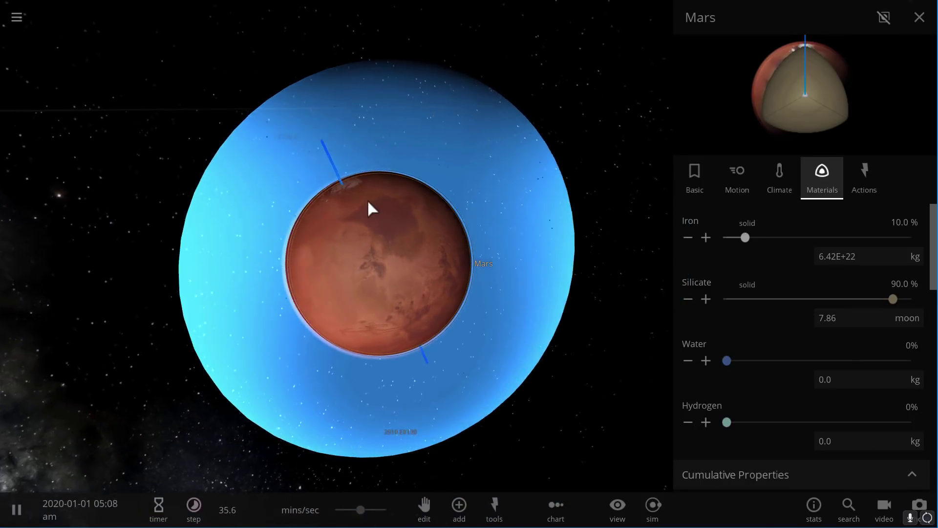
scroll(369, 205, "down", 5)
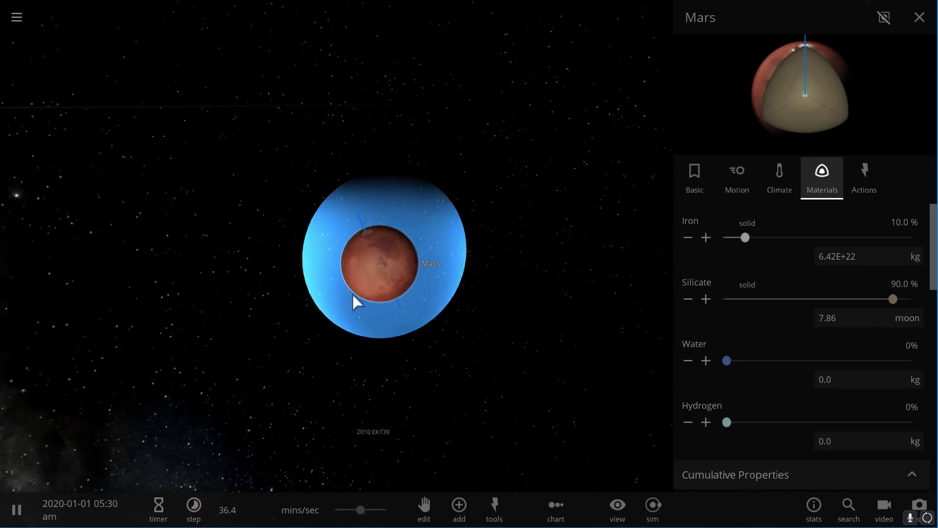
Step: Close the Mars properties and pull the camera back until Mars is a point on its orbit line
left_click(929, 31)
left_click_drag(512, 253, 359, 255)
scroll(394, 258, "down", 5)
scroll(358, 248, "down", 4)
left_click_drag(679, 25, 489, 116)
left_click_drag(448, 146, 510, 211)
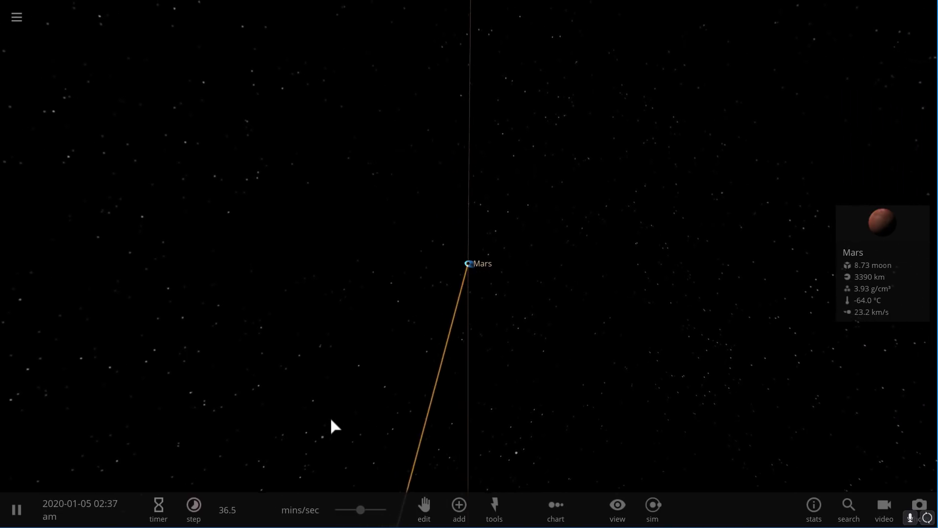
Step: Add an Arrival Spacecraft from the Objects category in orbit around Mars
left_click(459, 506)
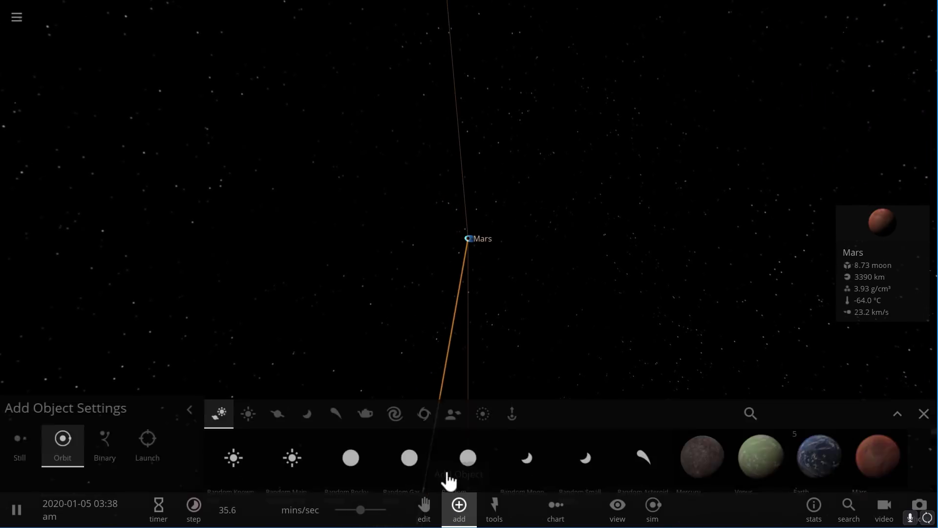
left_click(363, 395)
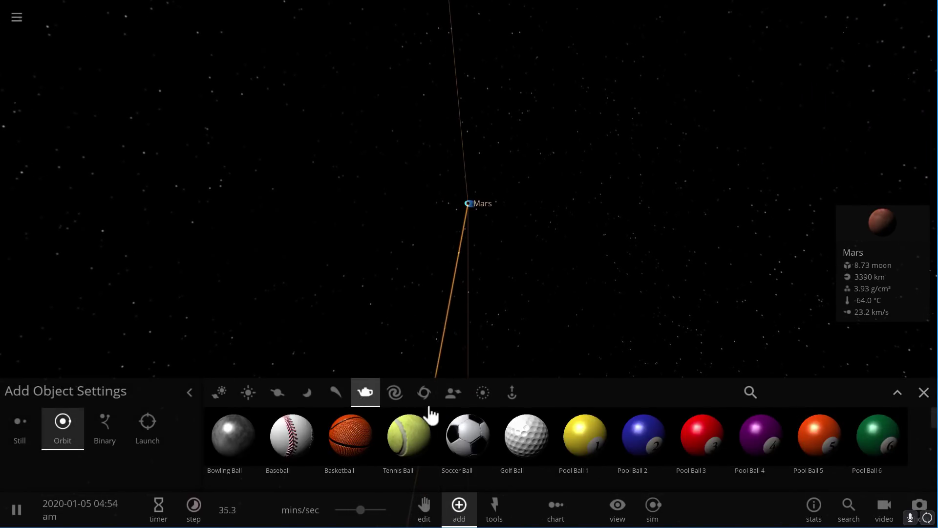
scroll(457, 434, "down", 5)
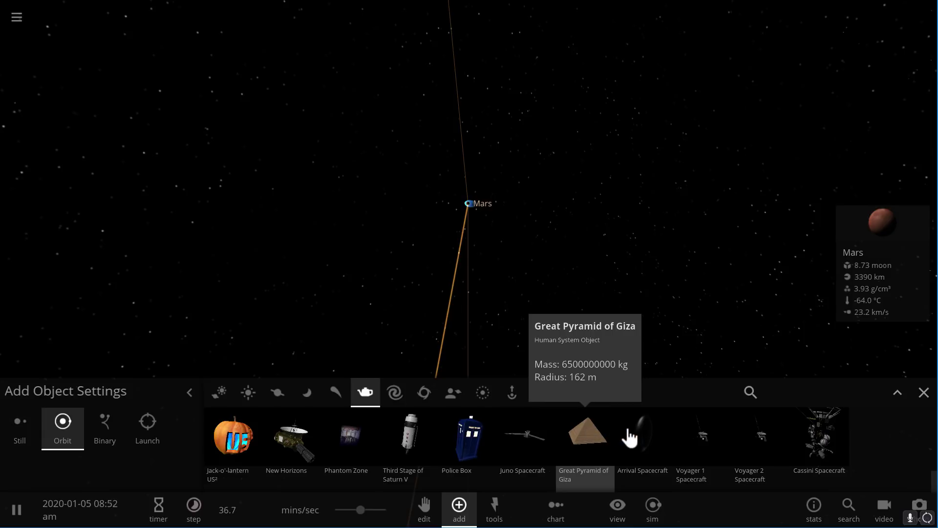
left_click(643, 437)
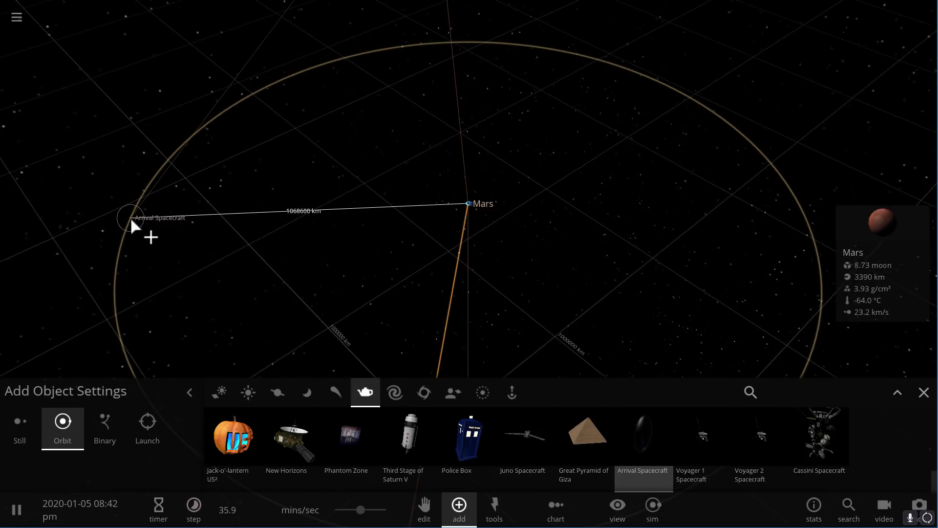
left_click(130, 216)
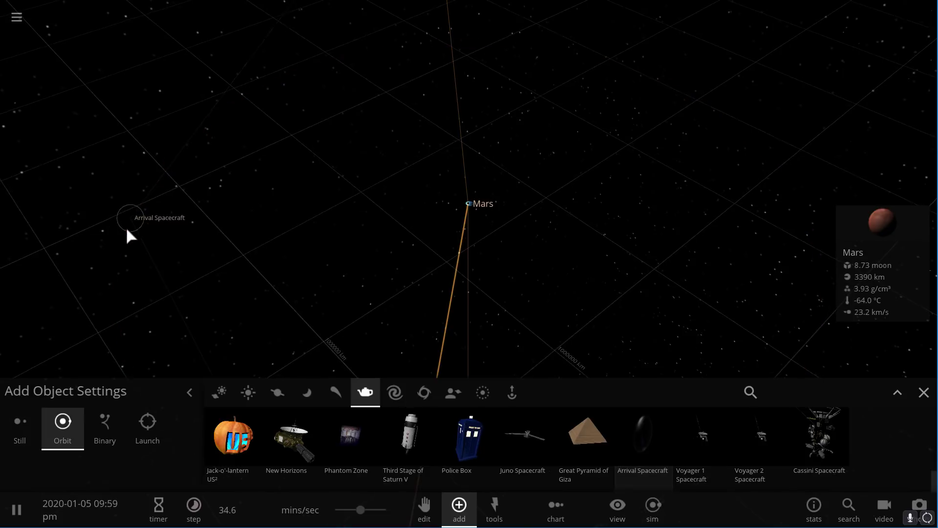
Step: Close the add-object panel and centre the camera close up on the Arrival Spacecraft
double_click(136, 215)
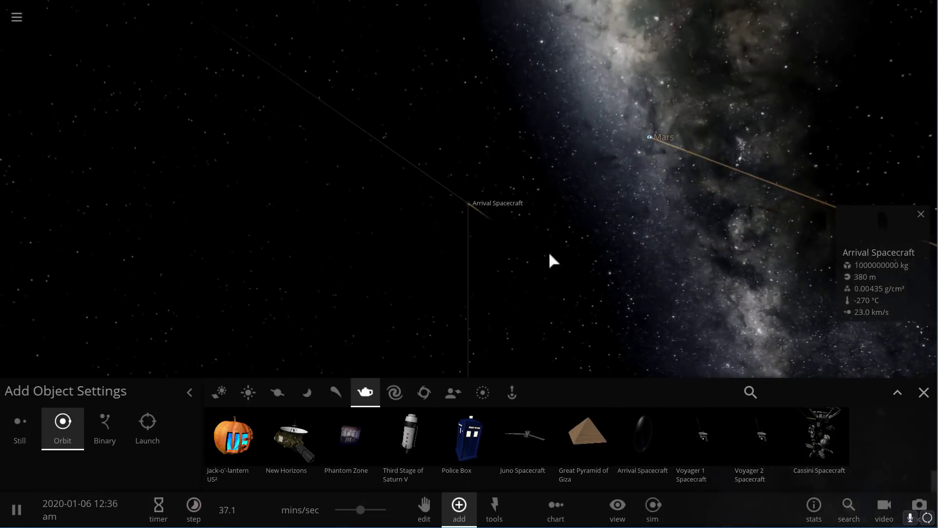
left_click(923, 392)
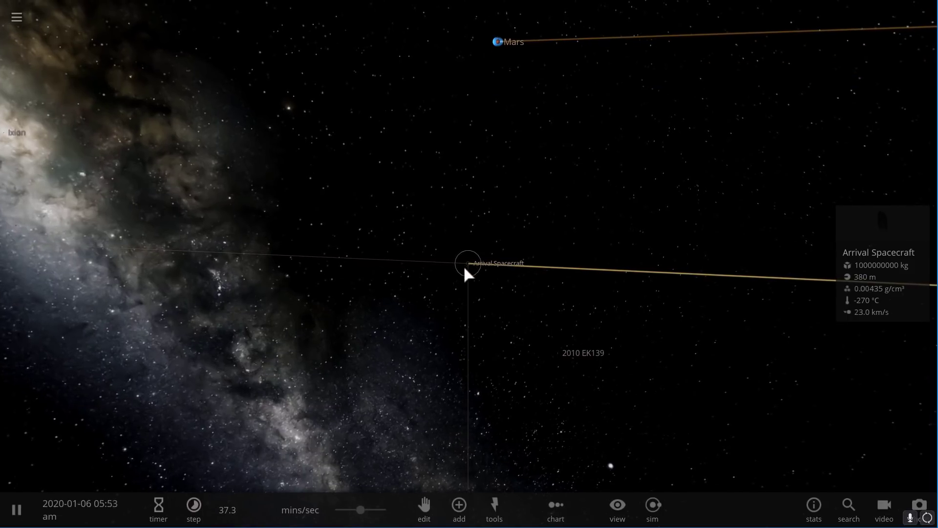
double_click(468, 259)
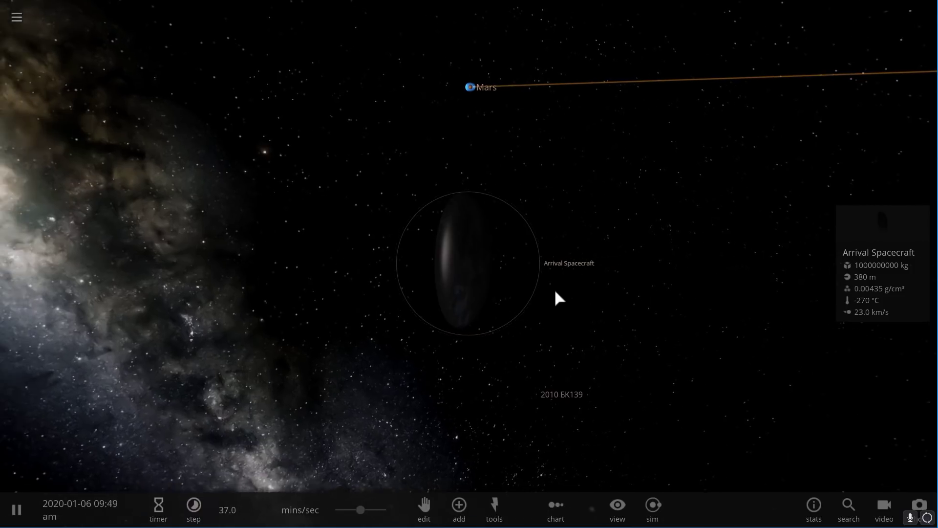
Step: Open the Arrival Spacecraft's Basic properties and select its name for editing
left_click(868, 229)
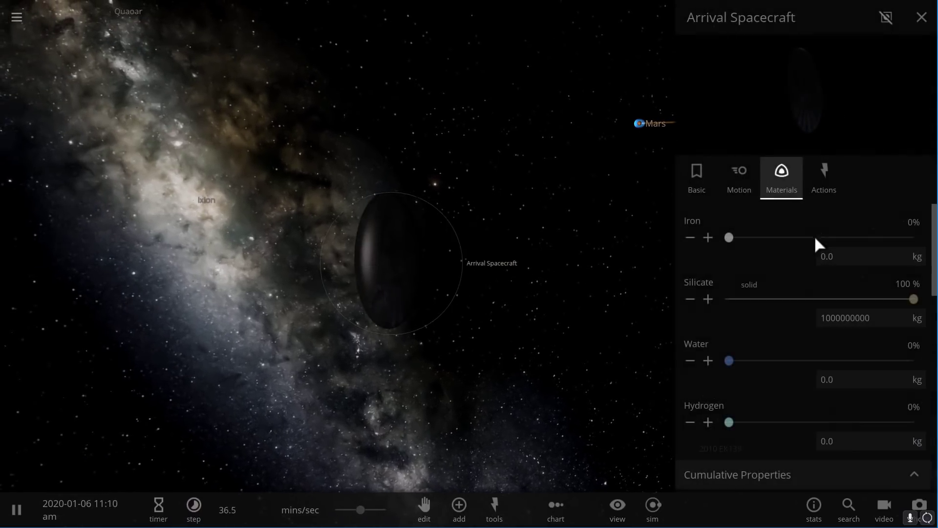
left_click(694, 175)
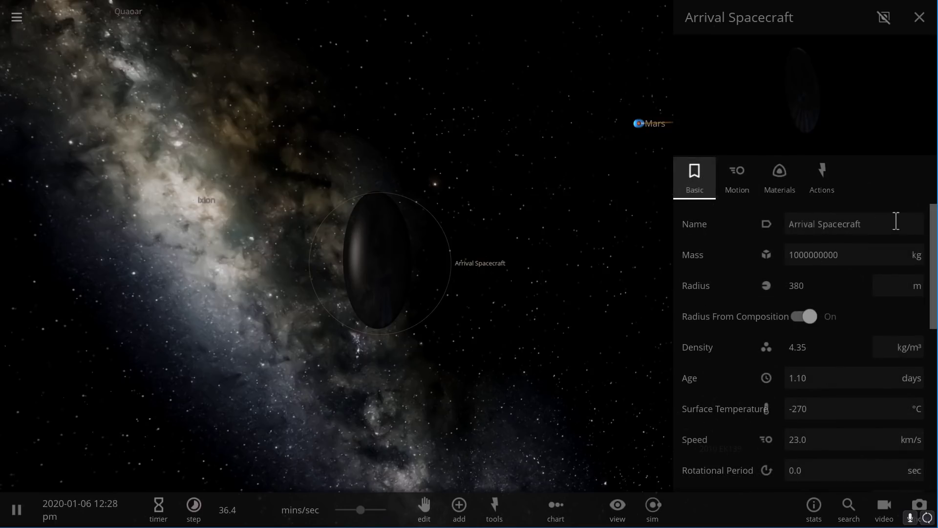
left_click(896, 221)
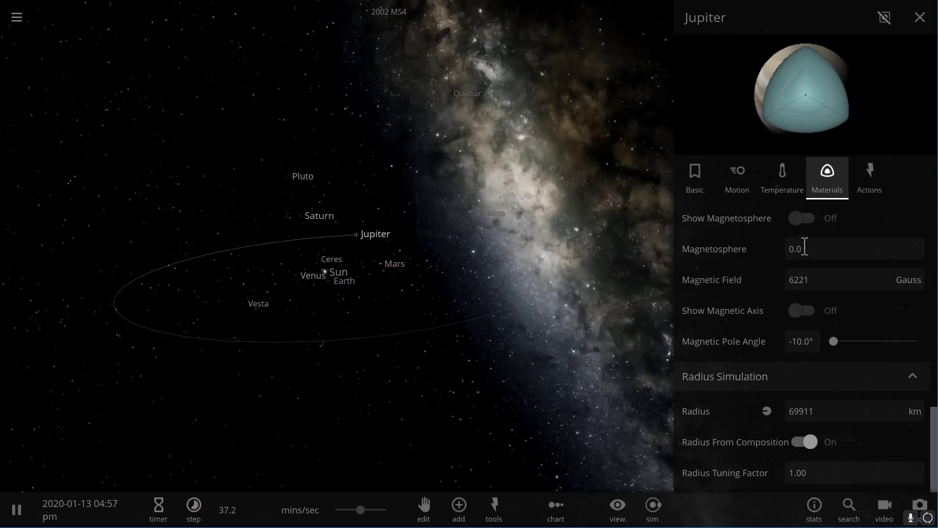
Step: Show Jupiter's magnetosphere (size 111) and magnetic axis, then rotate the 3D view
left_click(804, 218)
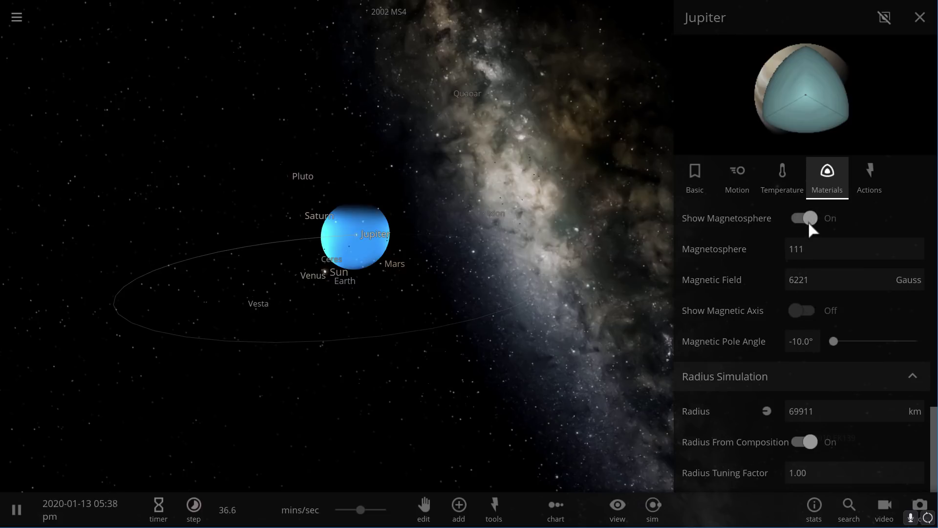
left_click(802, 313)
left_click_drag(394, 273, 210, 254)
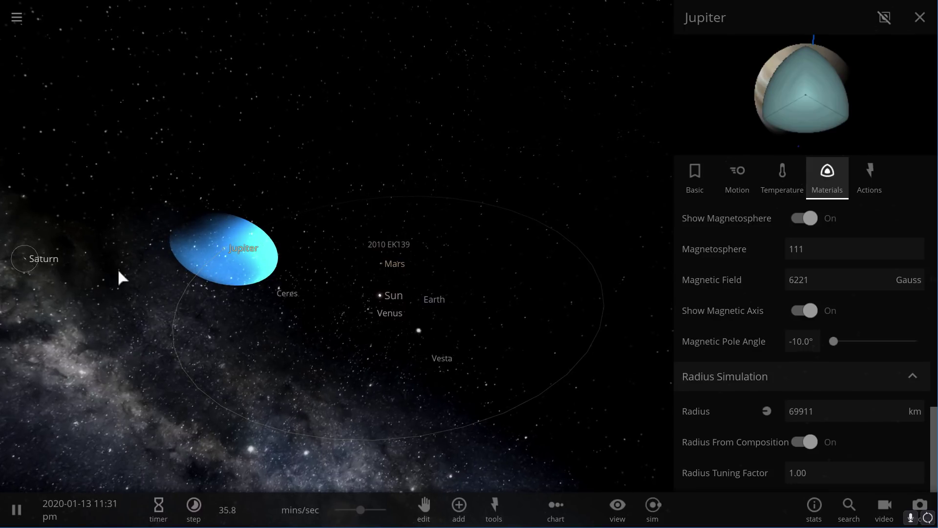
left_click_drag(310, 341, 506, 219)
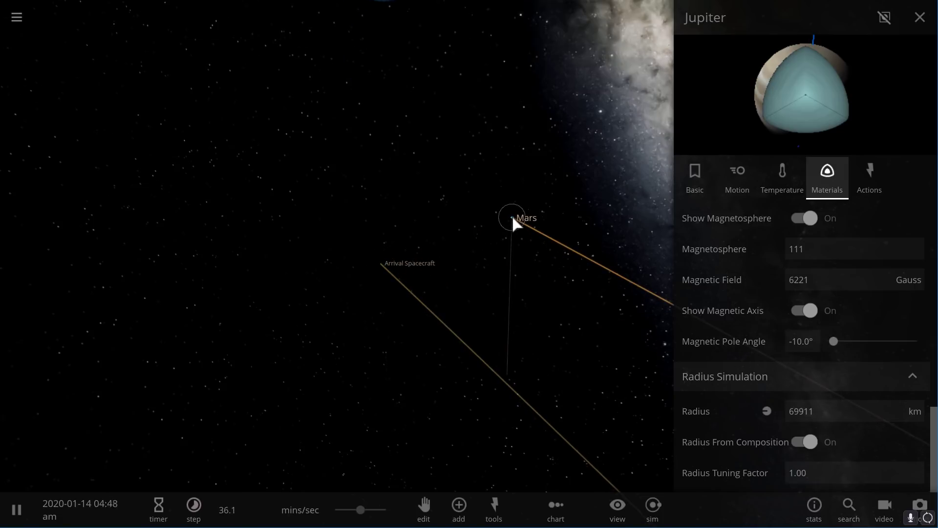
Step: Show the Arrival Spacecraft's magnetic axis and set its magnetic field to 2.00 Tesla
left_click(384, 264)
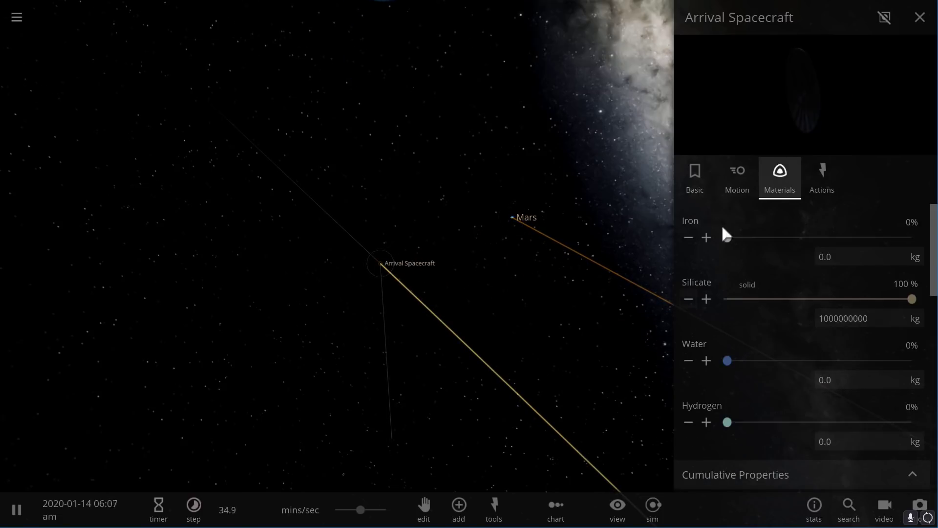
scroll(762, 266, "down", 12)
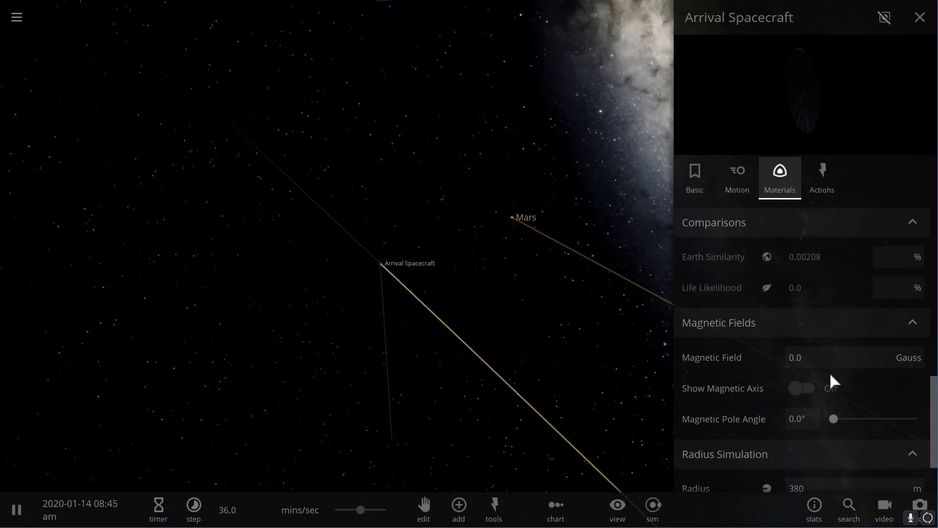
left_click(792, 392)
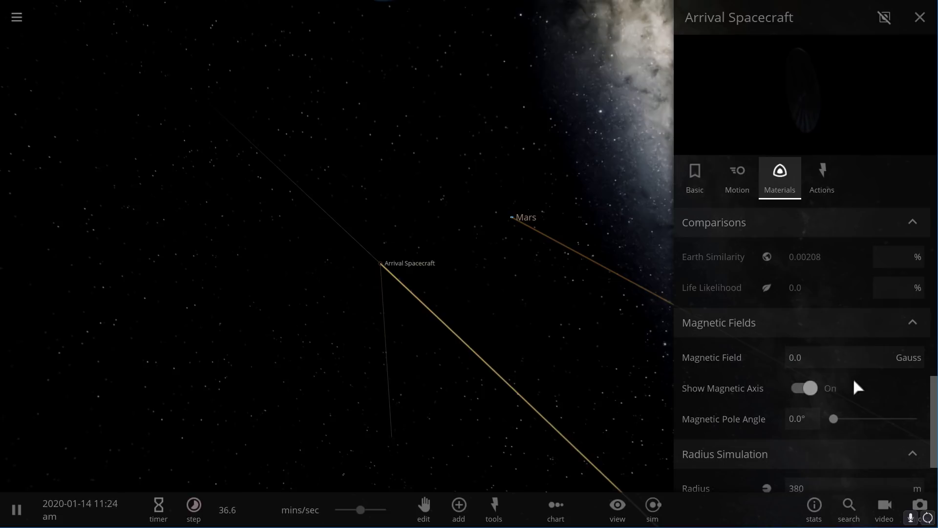
left_click(904, 359)
left_click(910, 335)
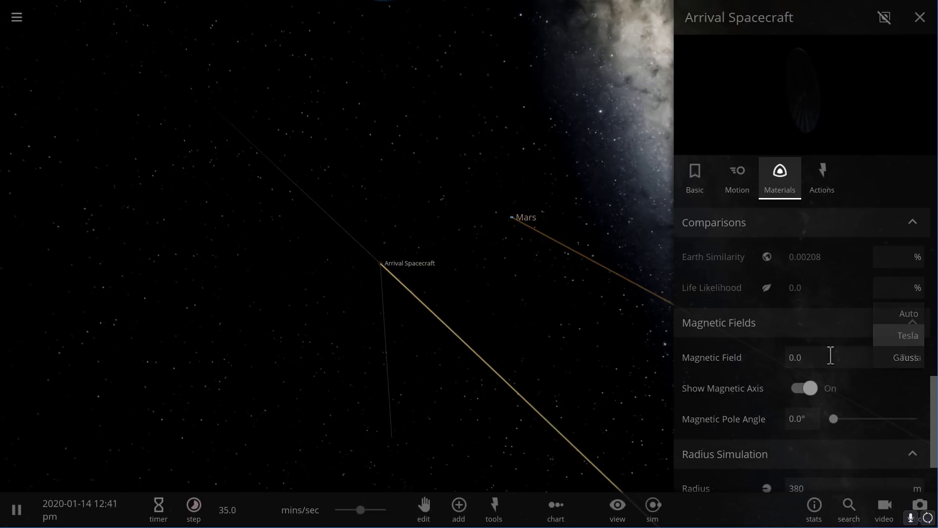
left_click(831, 355)
type("2")
key("Return")
Step: Orbit the camera until Mars comes into view beside the spacecraft
scroll(804, 397, "down", 3)
left_click_drag(834, 341, 840, 341)
scroll(385, 275, "up", 5)
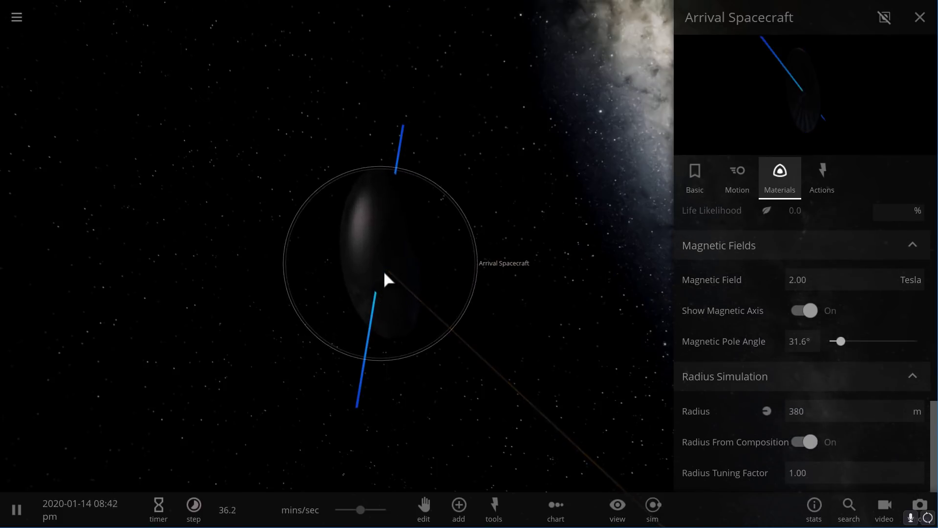
scroll(385, 275, "down", 5)
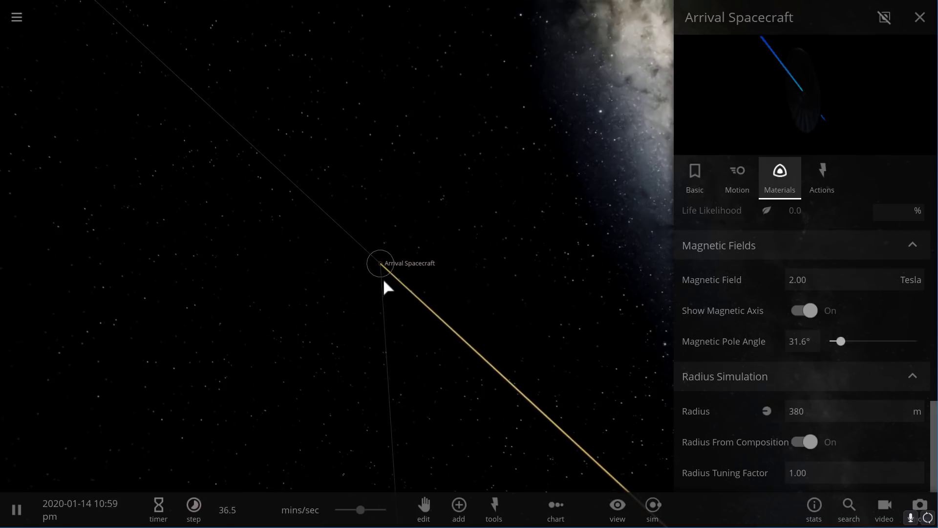
left_click_drag(383, 279, 471, 302)
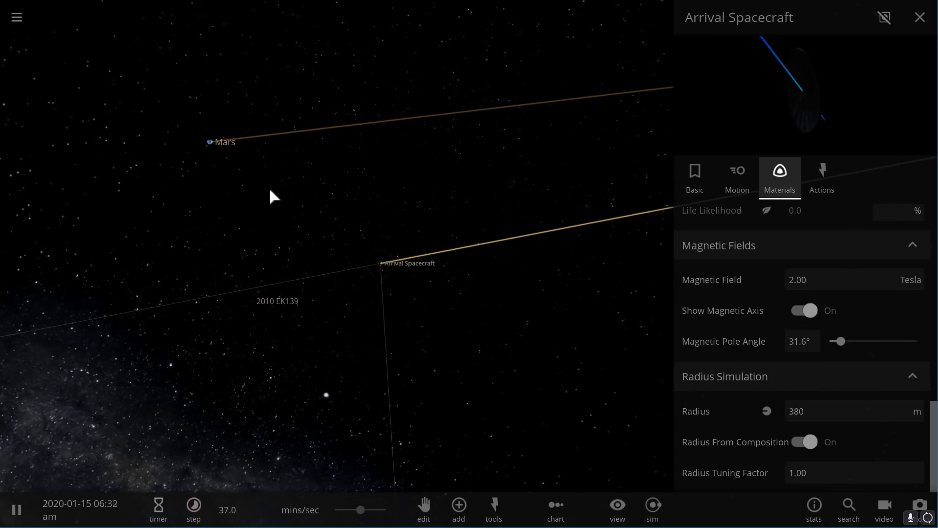
Step: Select Mars, fly in close and start editing its Magnetosphere field
double_click(205, 139)
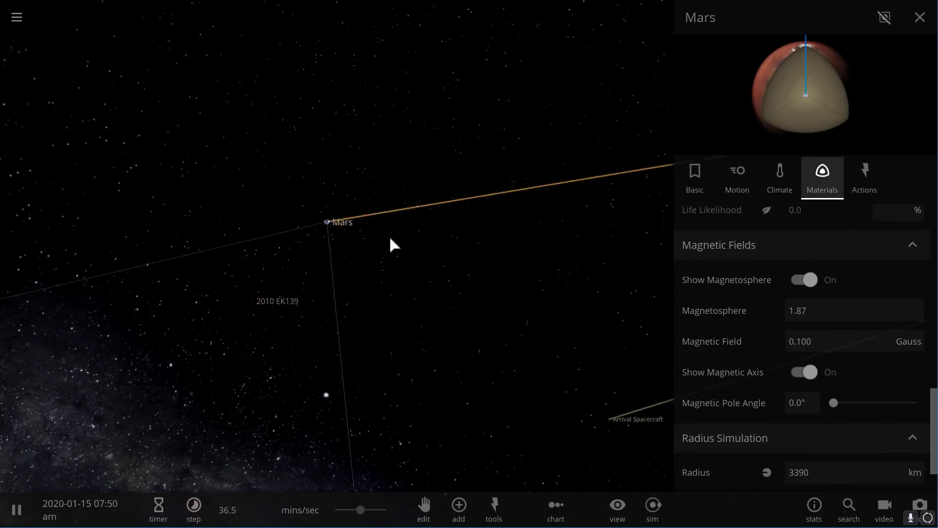
double_click(379, 262)
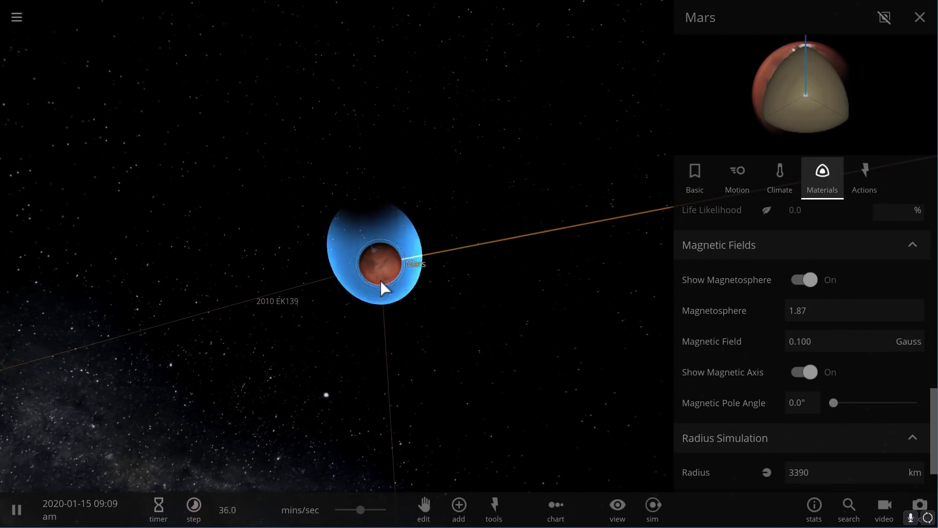
scroll(415, 279, "down", 5)
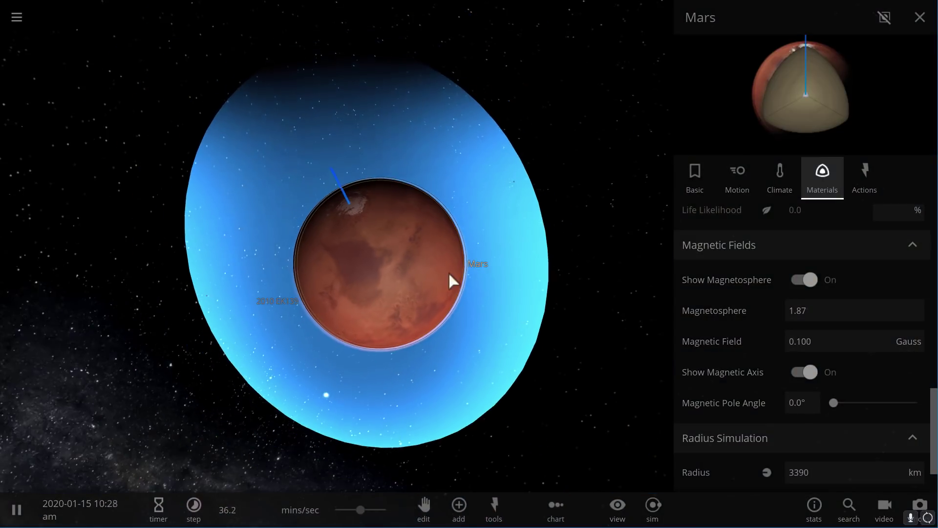
left_click(820, 314)
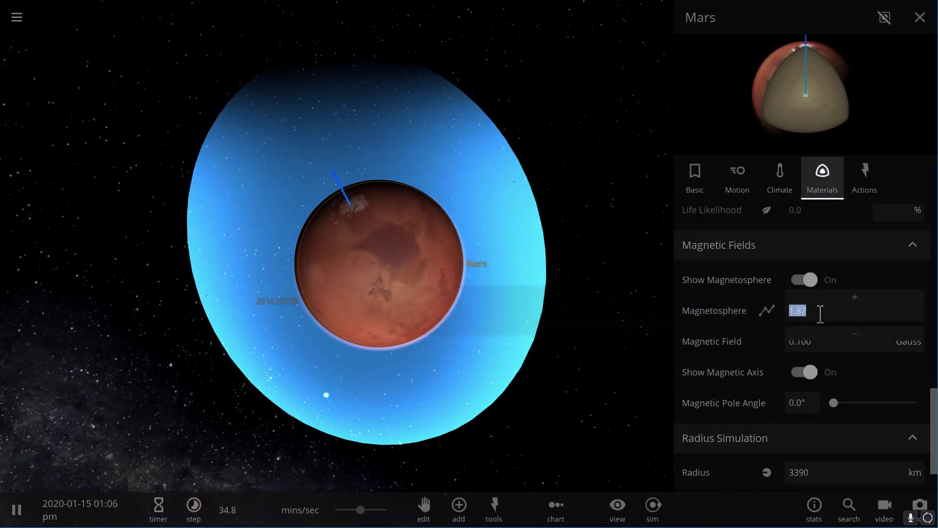
Step: Set Mars's magnetosphere to 0 and show its 10% iron, 90% silicate composition
type("0")
key("Return")
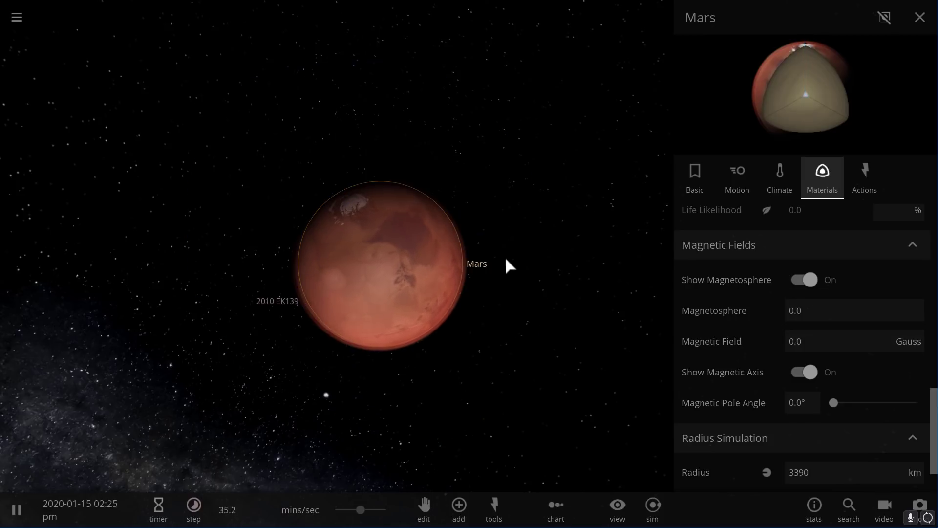
scroll(475, 256, "up", 5)
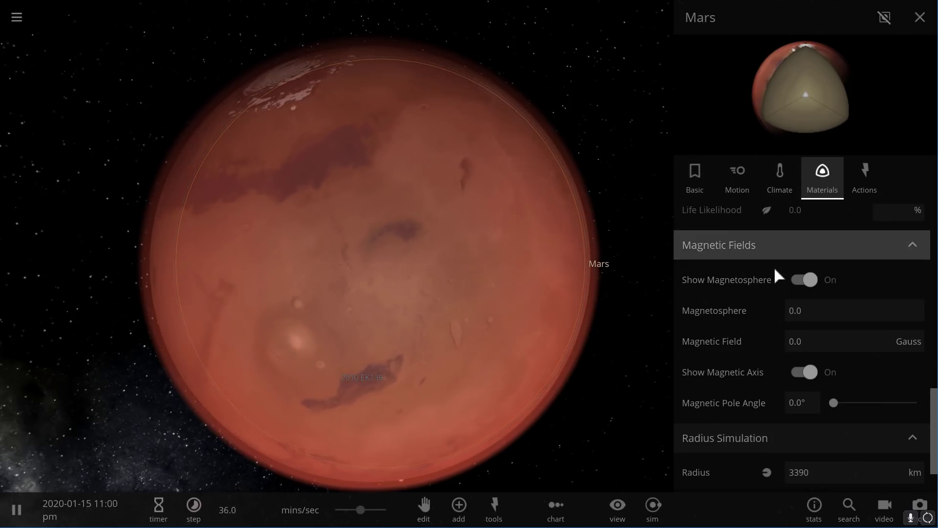
scroll(777, 276, "up", 15)
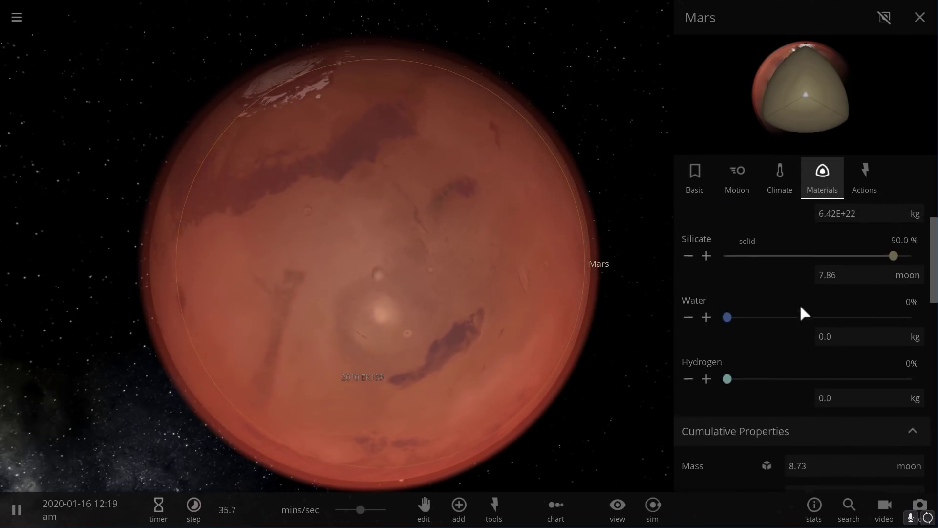
scroll(800, 304, "up", 1)
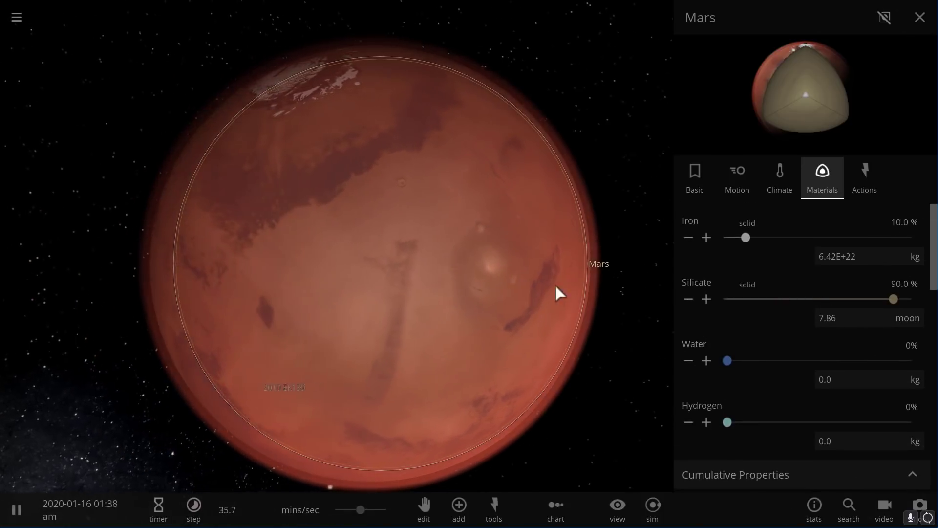
Step: In Mars's Climate tab, switch surface pressure to atm and set it to 0.02
left_click(778, 189)
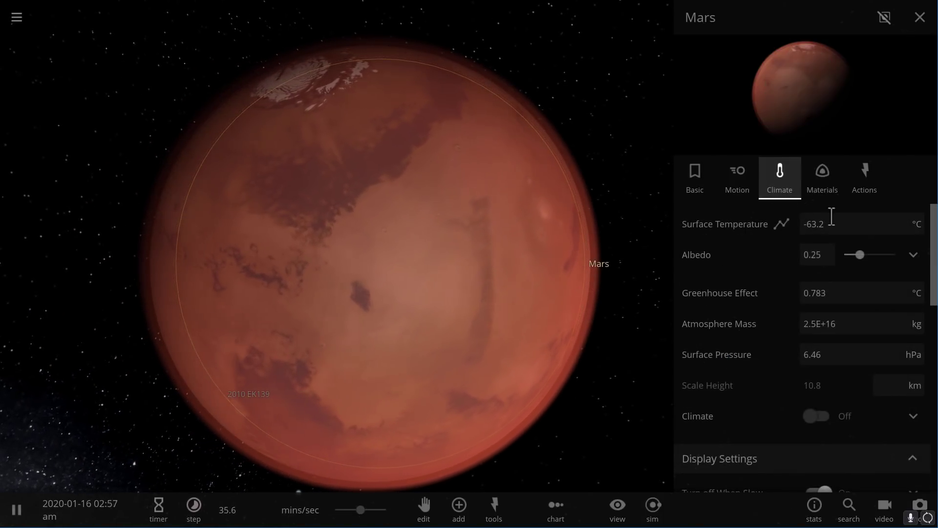
left_click(912, 361)
left_click(913, 295)
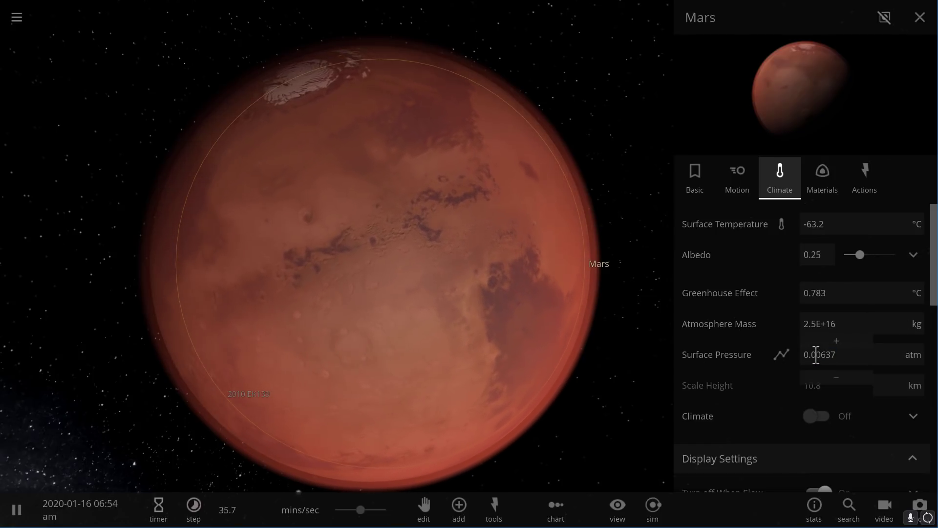
double_click(817, 355)
type("0.02")
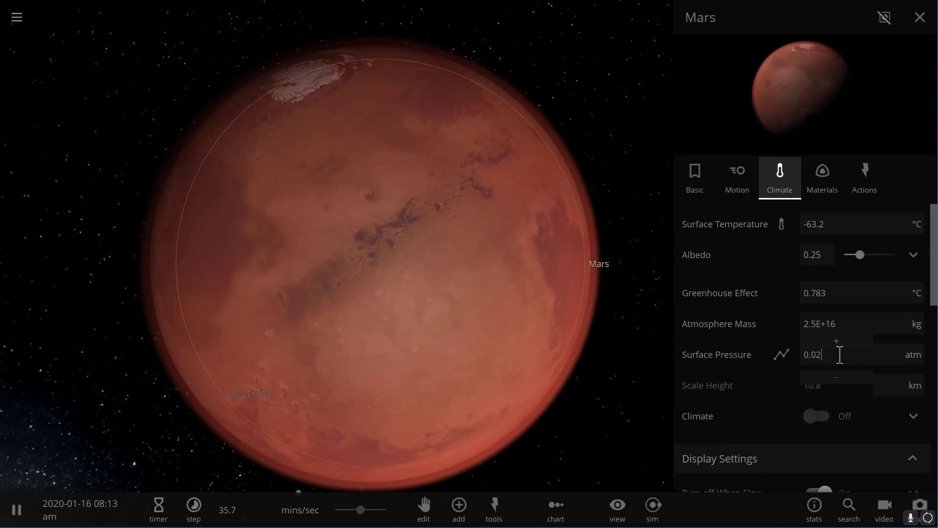
key("Return")
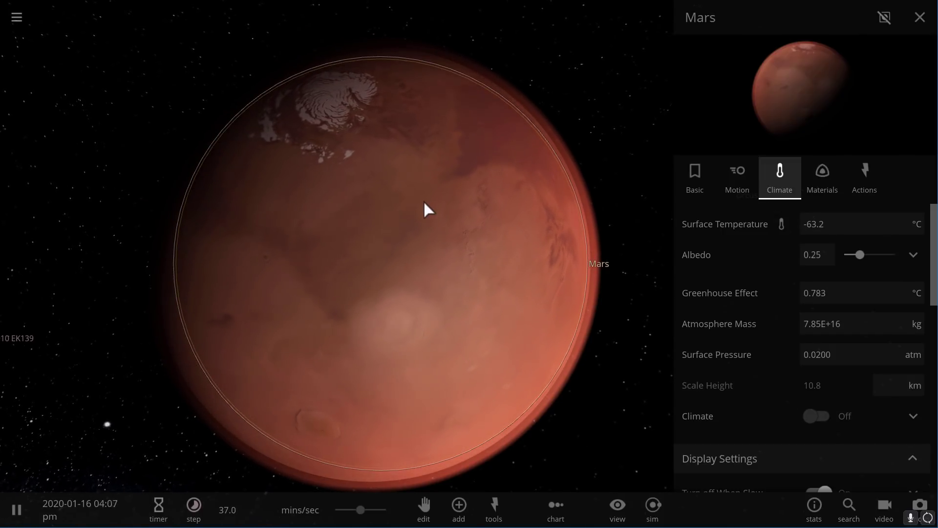
left_click_drag(427, 210, 256, 125)
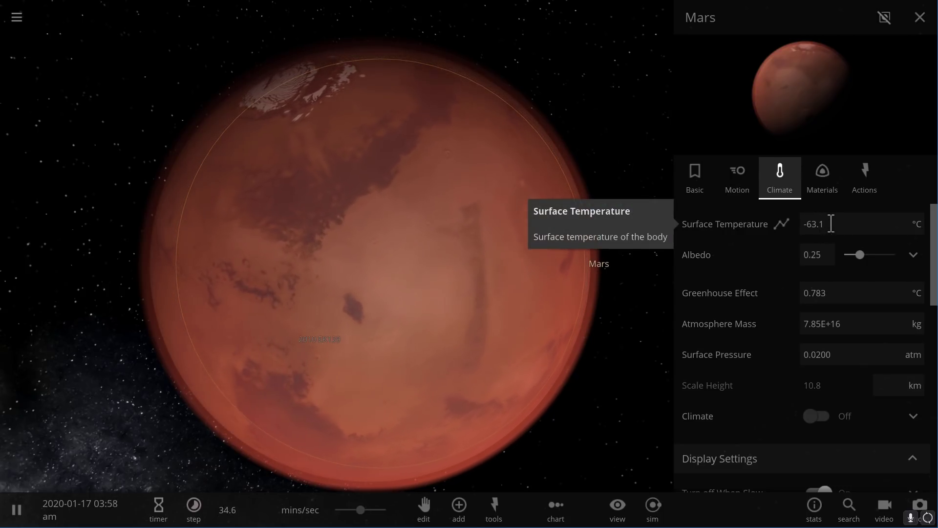
Step: Raise Mars's surface pressure to 1 atm and watch the surface warm
left_click(851, 355)
type("1")
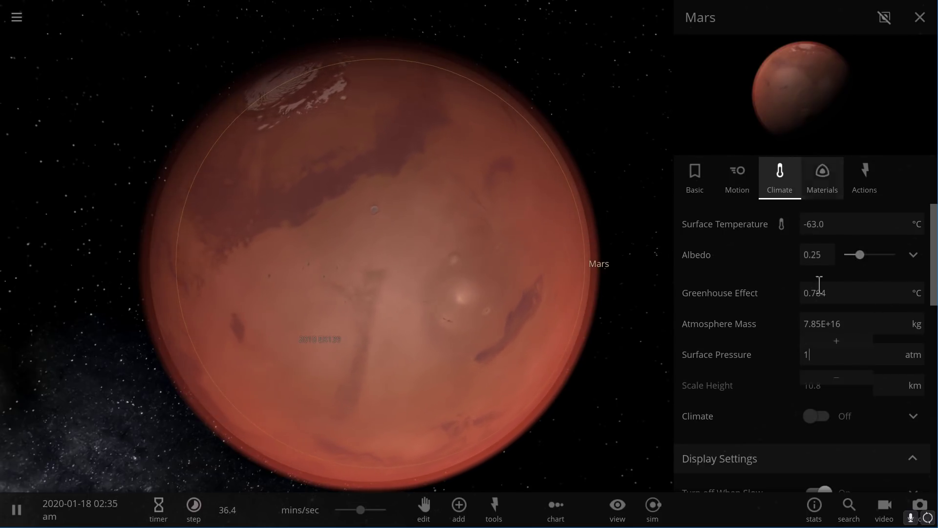
key("Return")
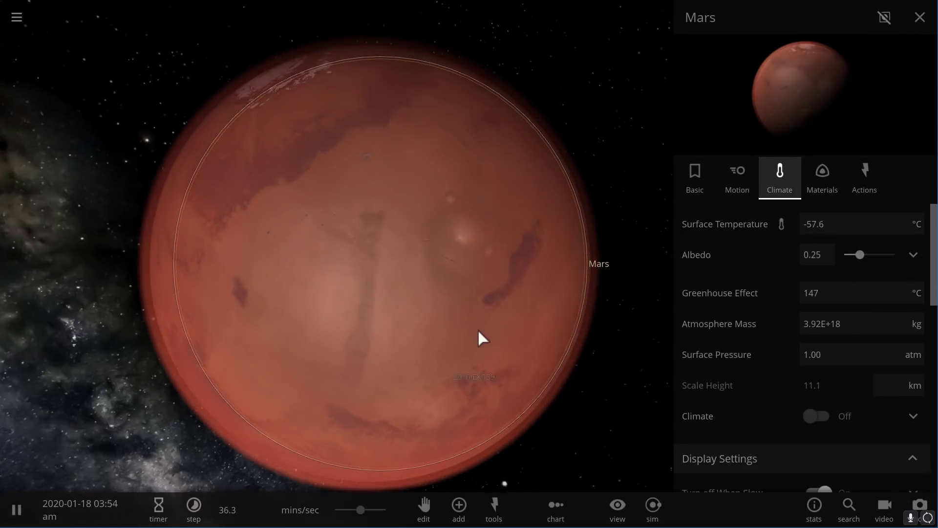
scroll(474, 327, "down", 3)
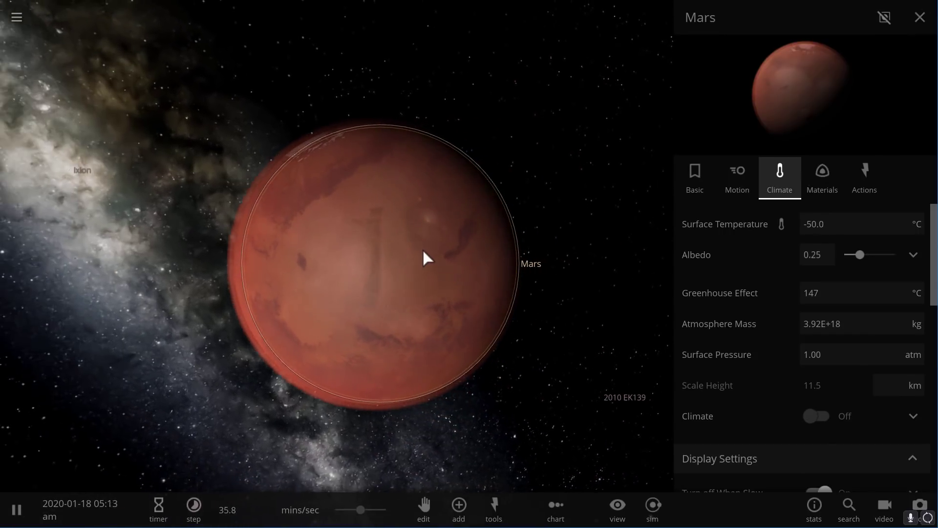
scroll(424, 252, "up", 4)
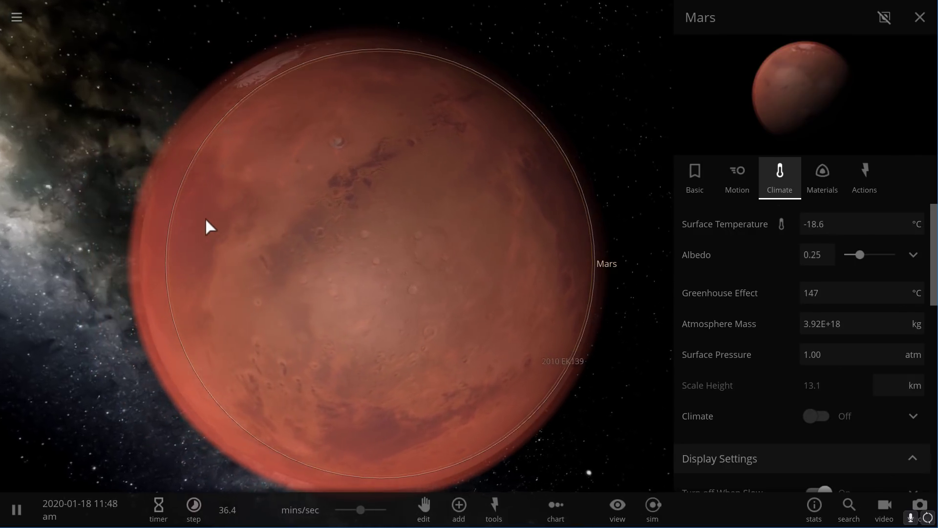
scroll(302, 241, "down", 3)
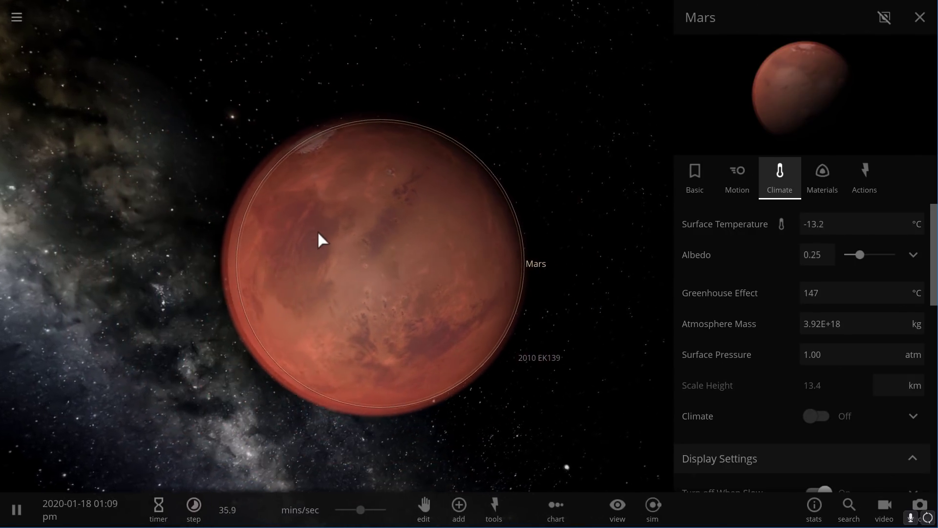
scroll(377, 218, "up", 5)
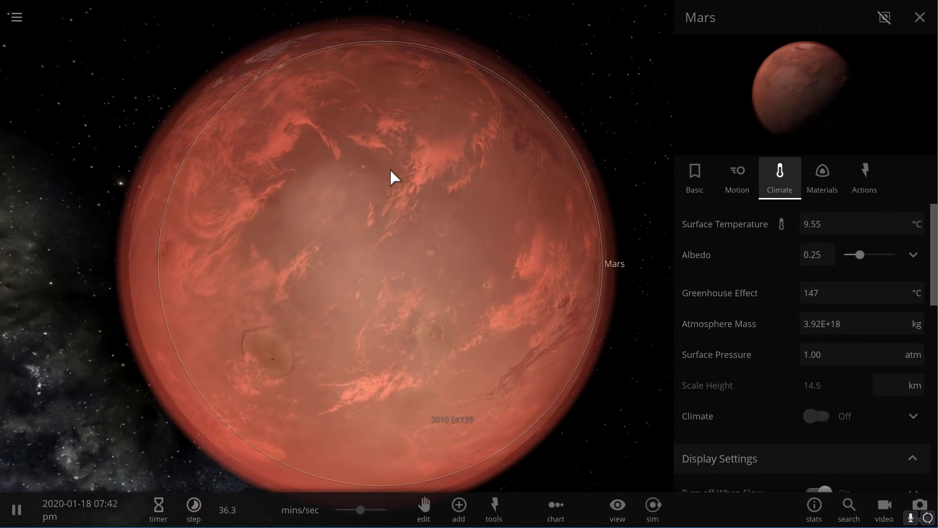
left_click_drag(318, 202, 538, 160)
Step: Orbit back to Mars's lit side and zoom in on its cloudy, 50.7 °C surface
scroll(538, 155, "down", 5)
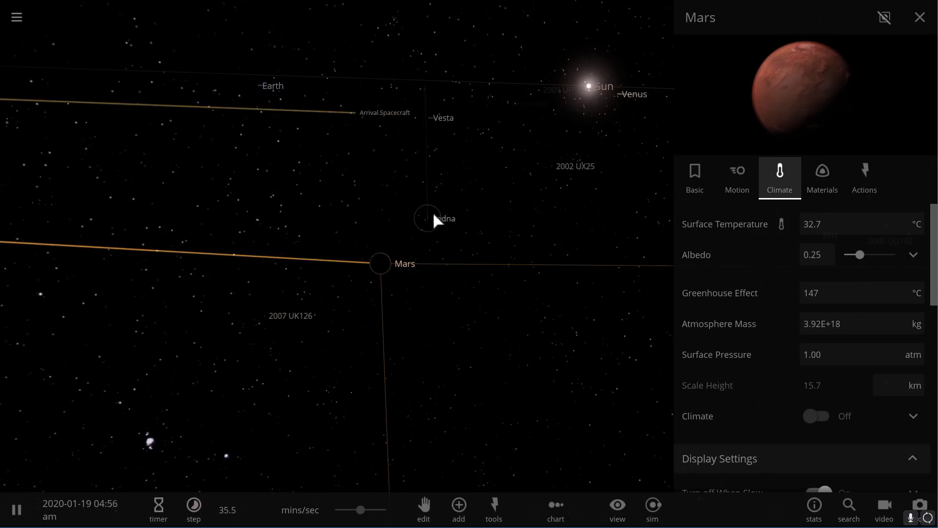
left_click_drag(434, 214, 325, 260)
scroll(374, 267, "up", 5)
scroll(433, 259, "up", 2)
scroll(408, 279, "up", 4)
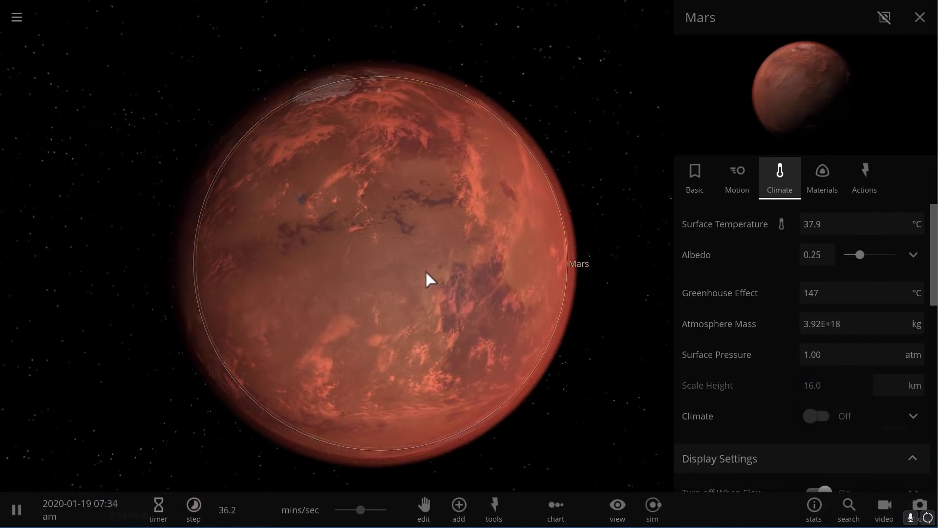
scroll(389, 269, "up", 1)
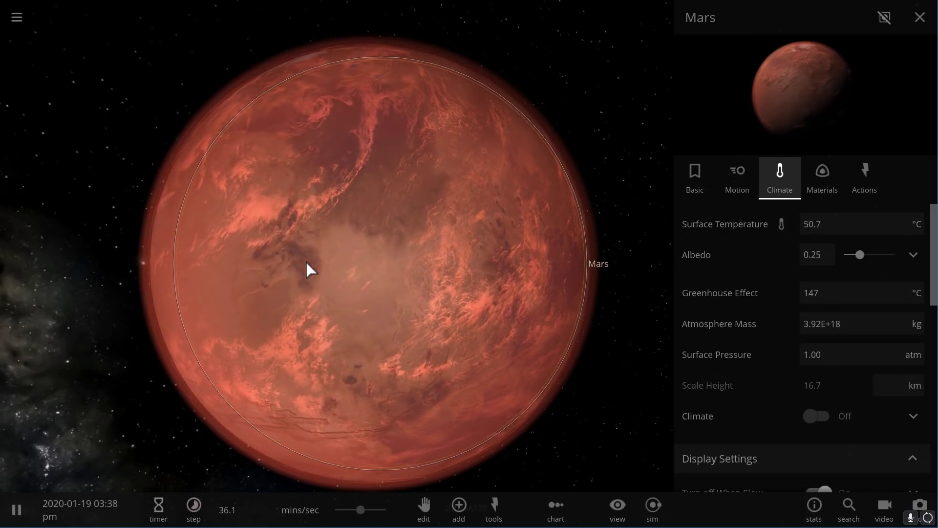
Step: On Mars's Basic tab, show its mass in earth masses (0.107 earth)
left_click(697, 189)
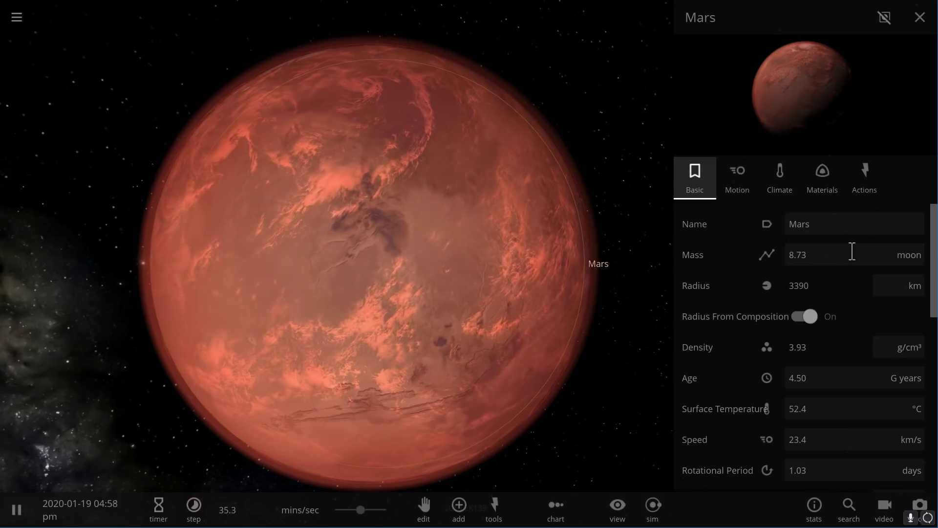
left_click(906, 265)
left_click(912, 236)
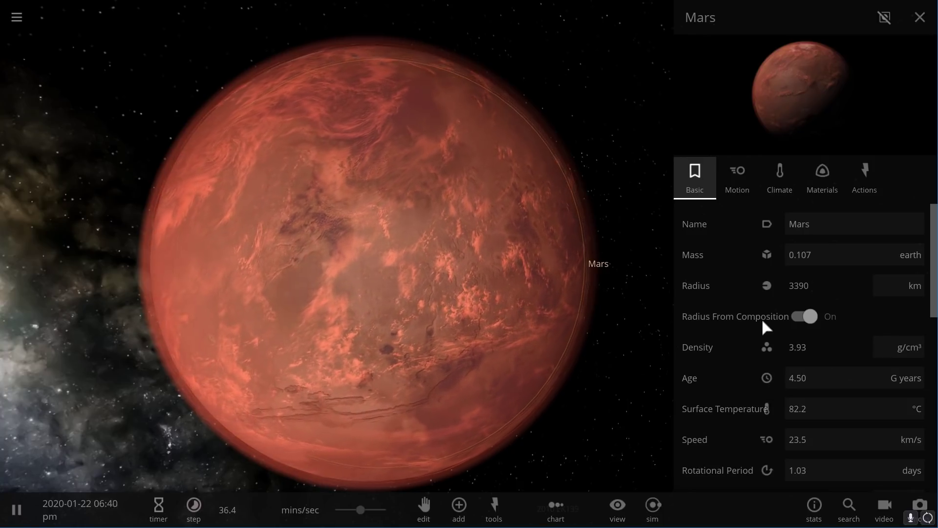
Step: In Mars's Materials tab, set the magnetic field to 2 Gauss, giving magnetosphere 5.07
scroll(762, 318, "down", 2)
left_click(812, 178)
scroll(800, 298, "down", 4)
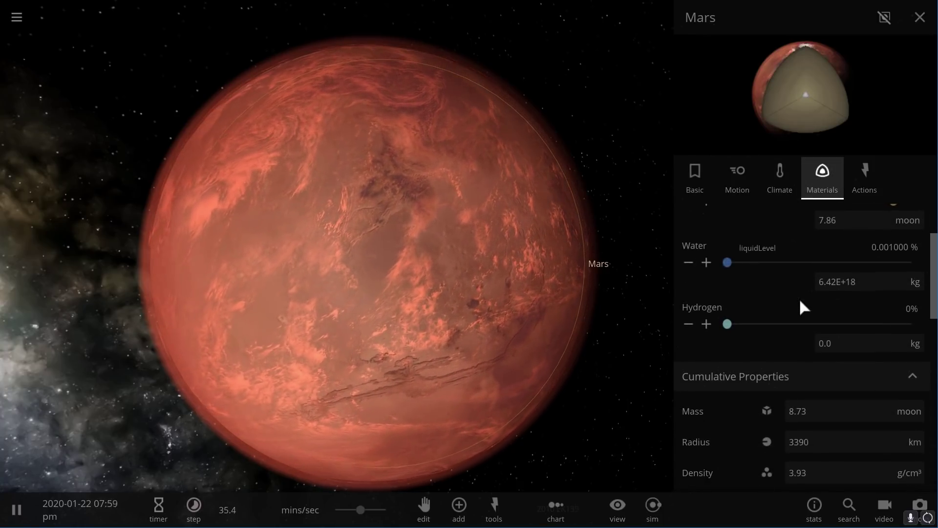
scroll(796, 332, "down", 4)
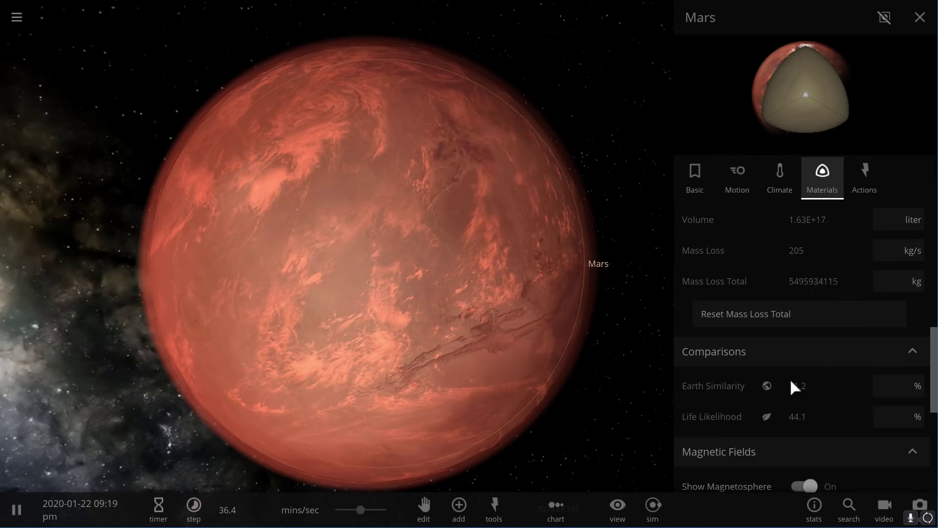
scroll(789, 385, "down", 1)
scroll(789, 391, "down", 2)
left_click(831, 368)
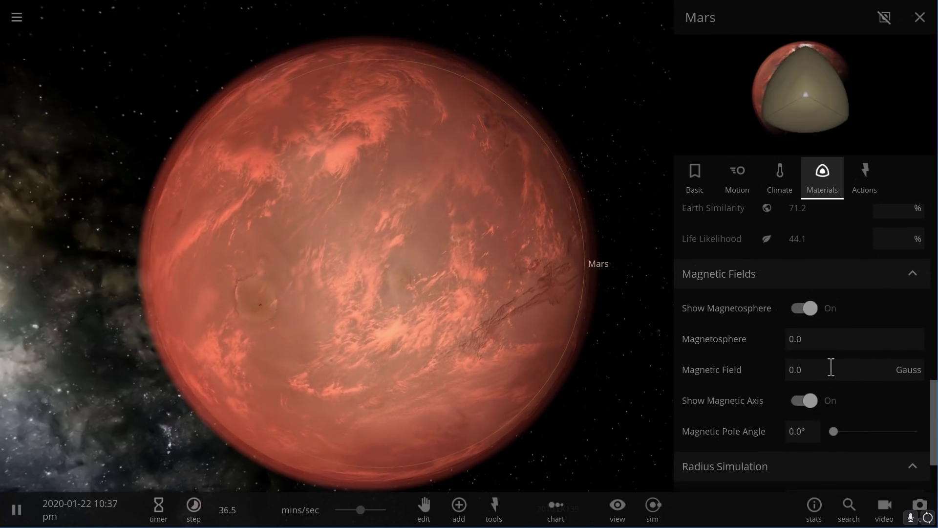
type("2")
key("Return")
scroll(357, 330, "down", 3)
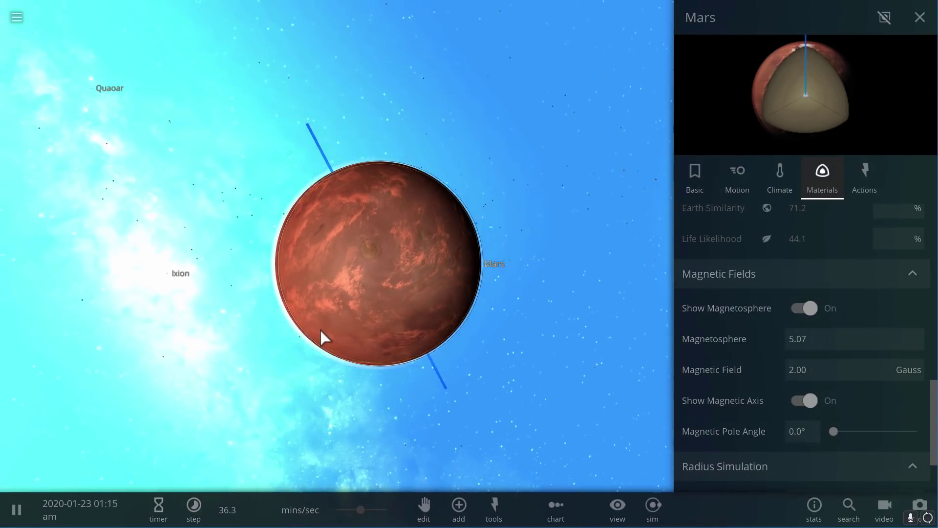
scroll(321, 331, "up", 2)
scroll(362, 335, "down", 2)
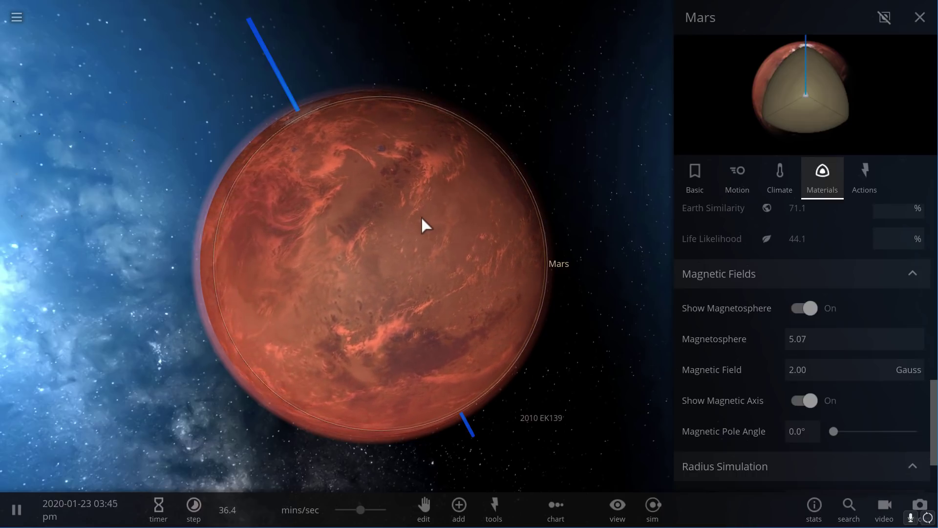
Step: Zoom out to see Mars's magnetosphere and close its properties panel
scroll(421, 220, "down", 3)
scroll(421, 216, "down", 3)
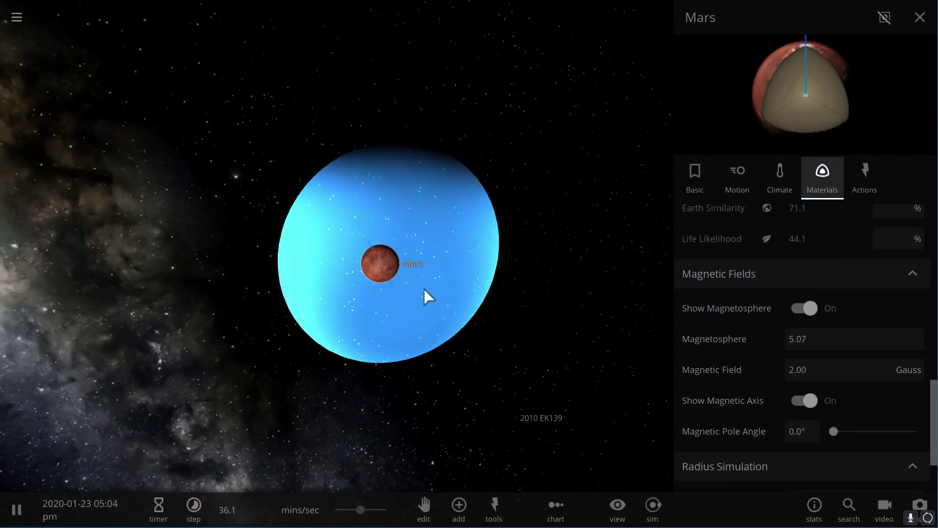
scroll(494, 272, "up", 3)
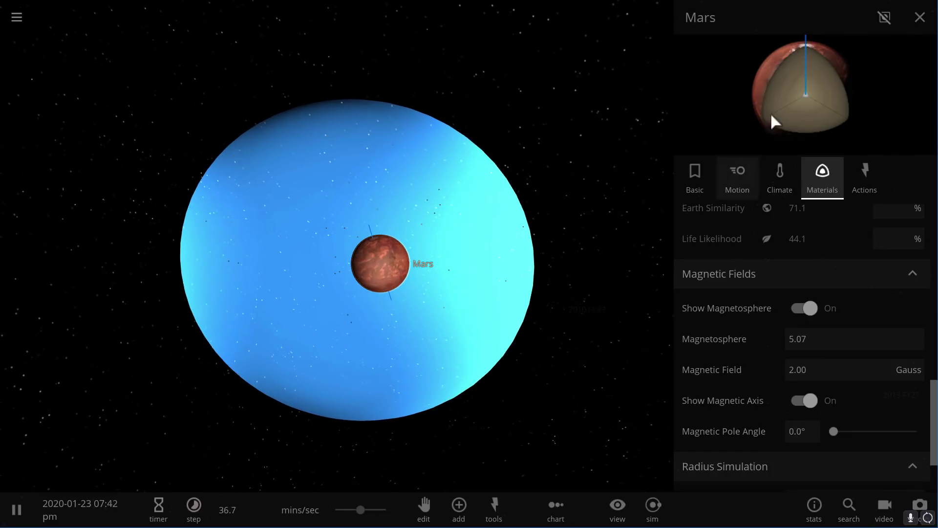
left_click(920, 18)
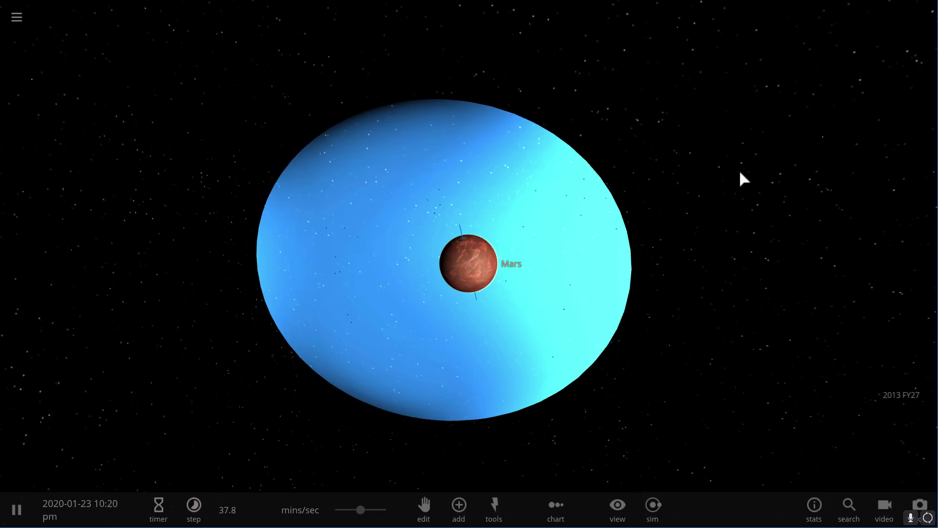
Step: Orbit and zoom the camera around Mars inside its blue magnetosphere shell
scroll(718, 230, "down", 3)
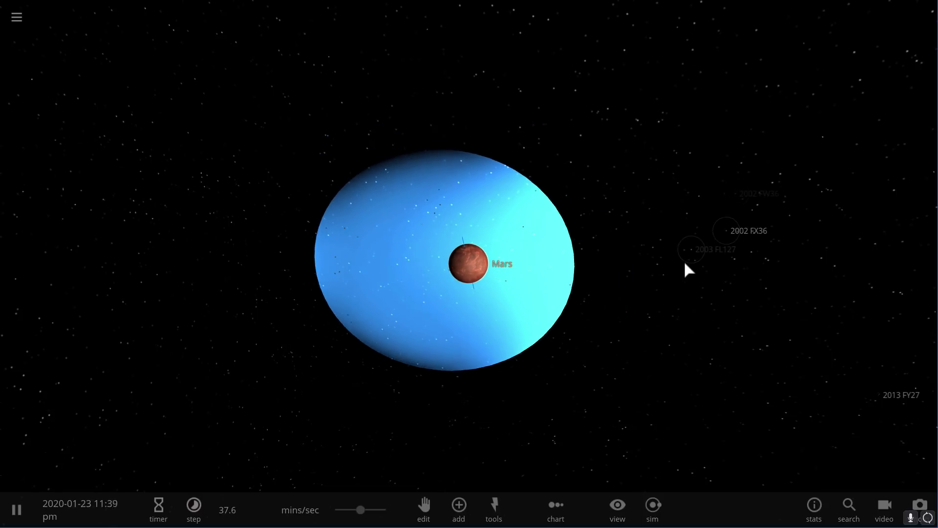
left_click_drag(689, 268, 626, 283)
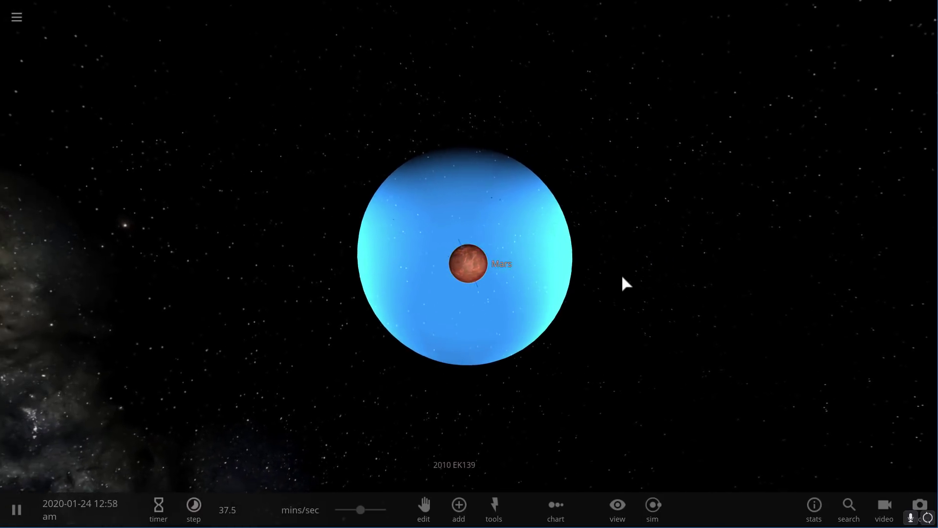
scroll(638, 264, "down", 5)
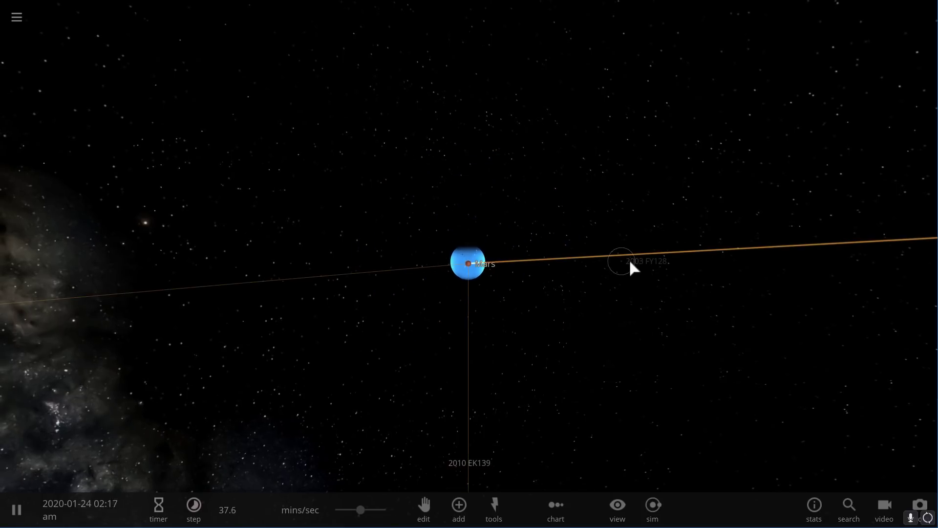
left_click_drag(599, 306, 464, 333)
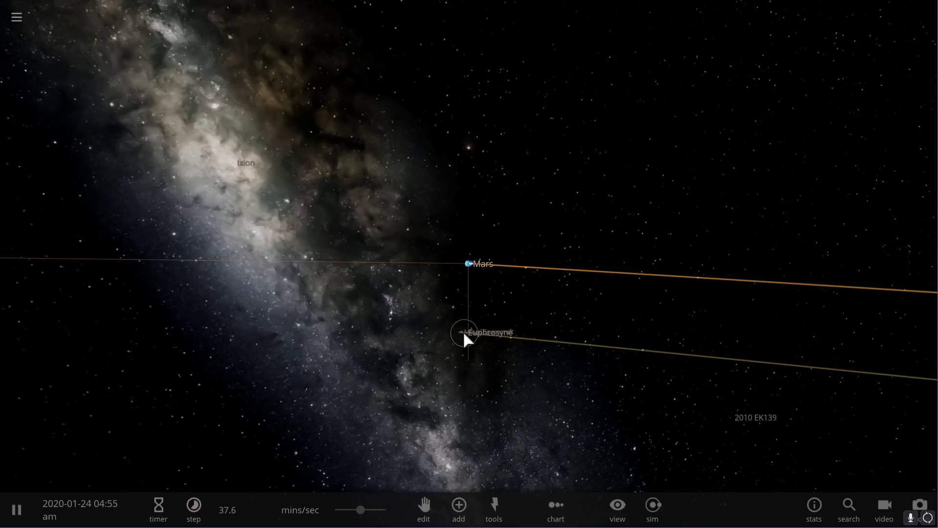
scroll(484, 277, "up", 5)
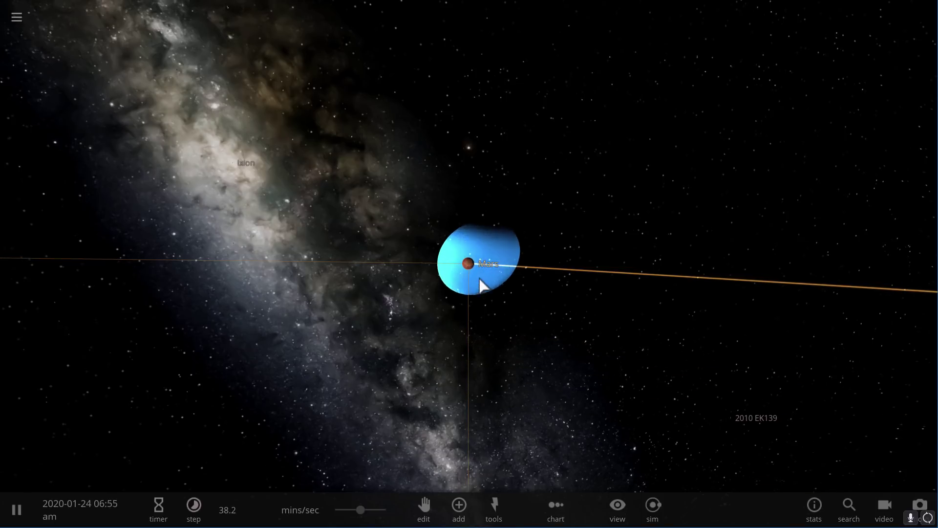
scroll(480, 279, "up", 5)
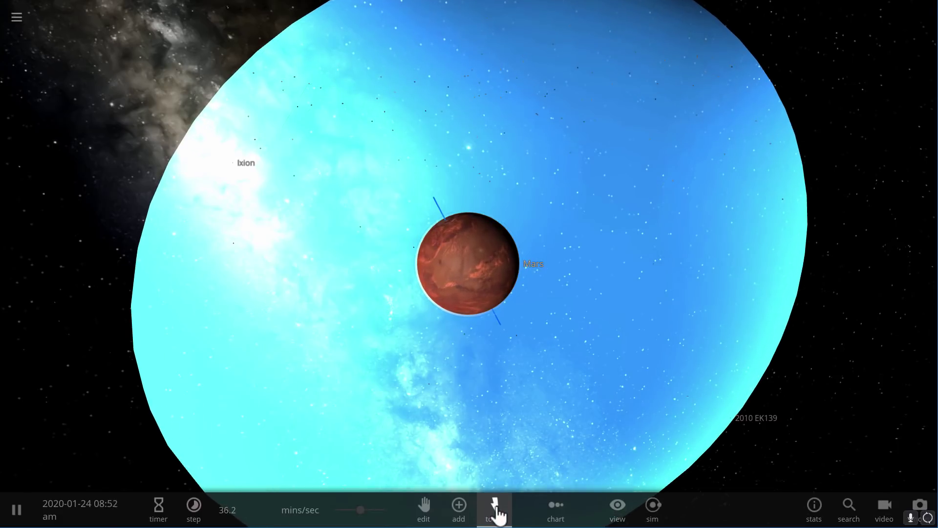
Step: Choose the Add tool's Moons category in Launch mode
left_click(498, 513)
left_click(466, 519)
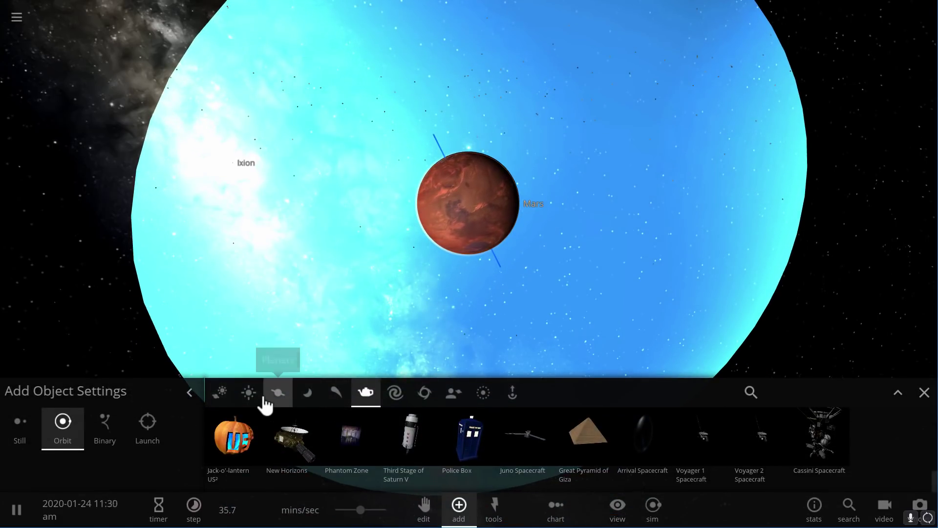
left_click(289, 405)
left_click(307, 395)
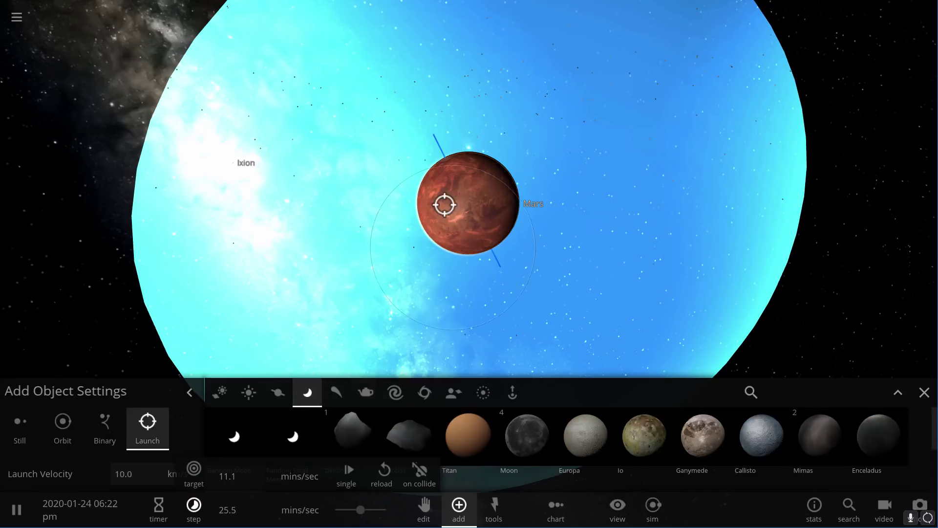
Step: Launch five random moons at 10.0 km/s into Mars
left_click(456, 177)
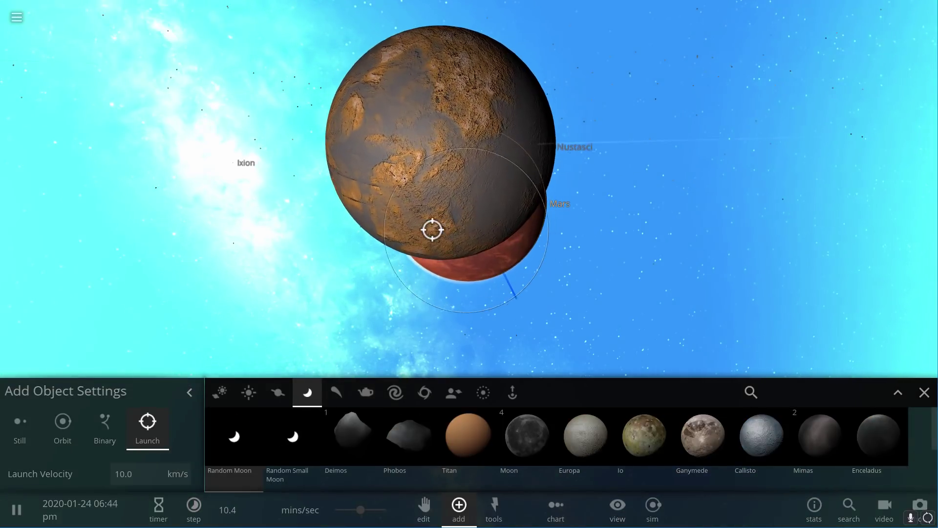
scroll(448, 199, "down", 3)
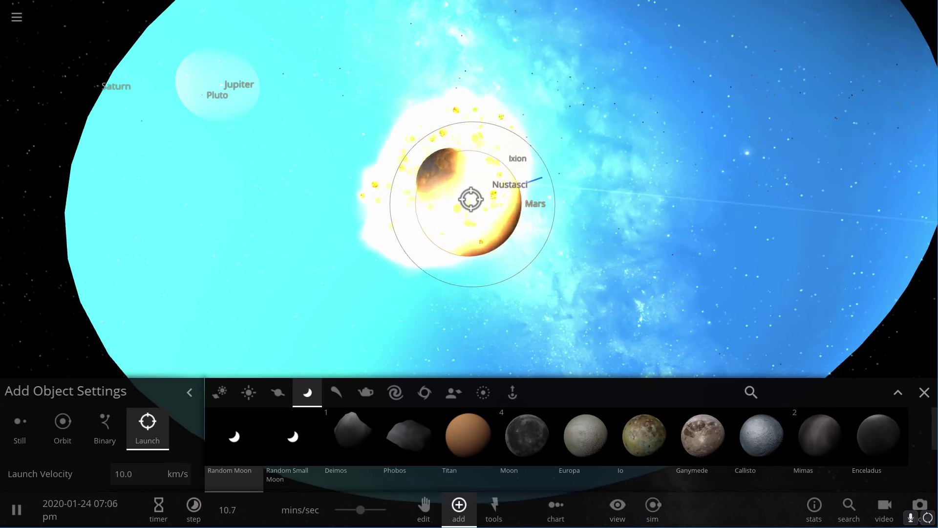
left_click(471, 200)
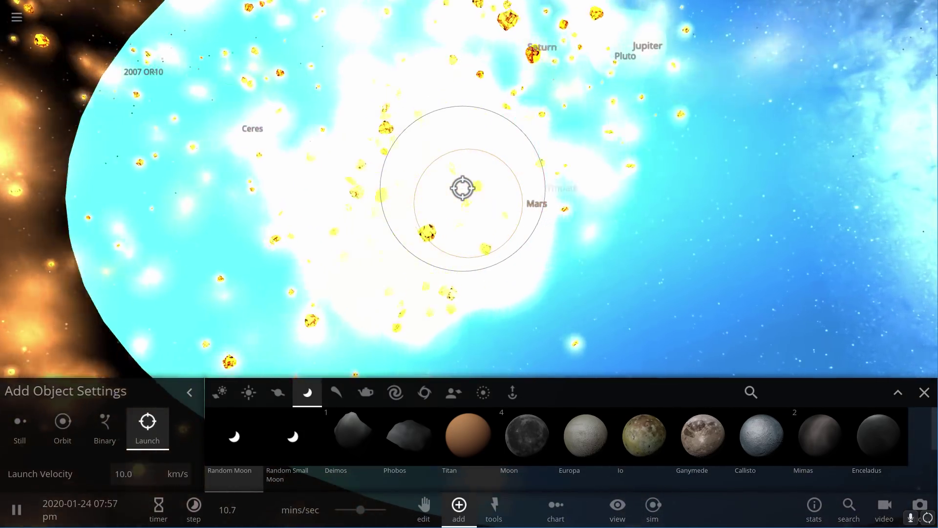
left_click(443, 189)
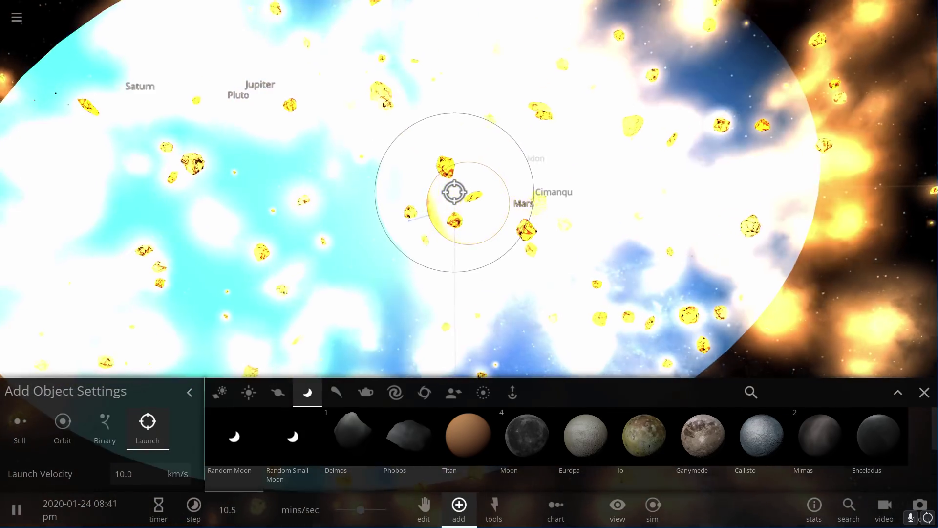
left_click(455, 192)
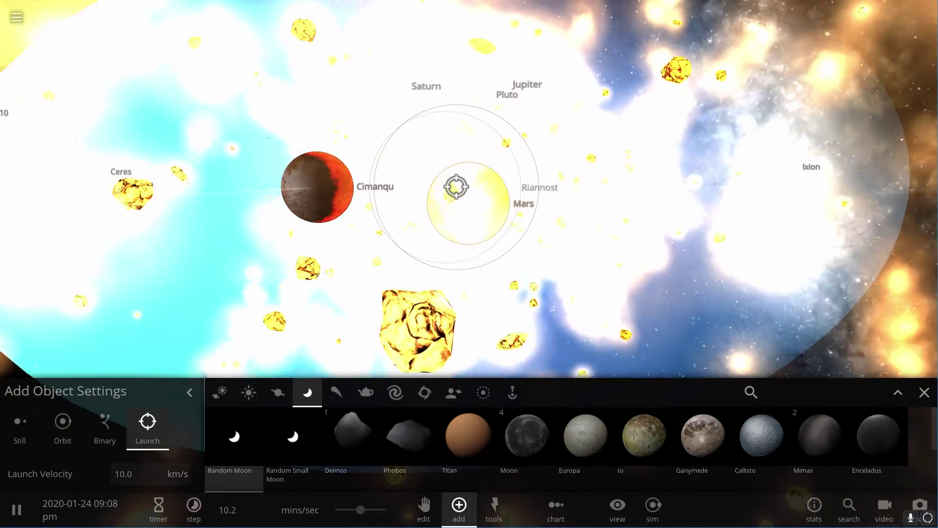
left_click(440, 193)
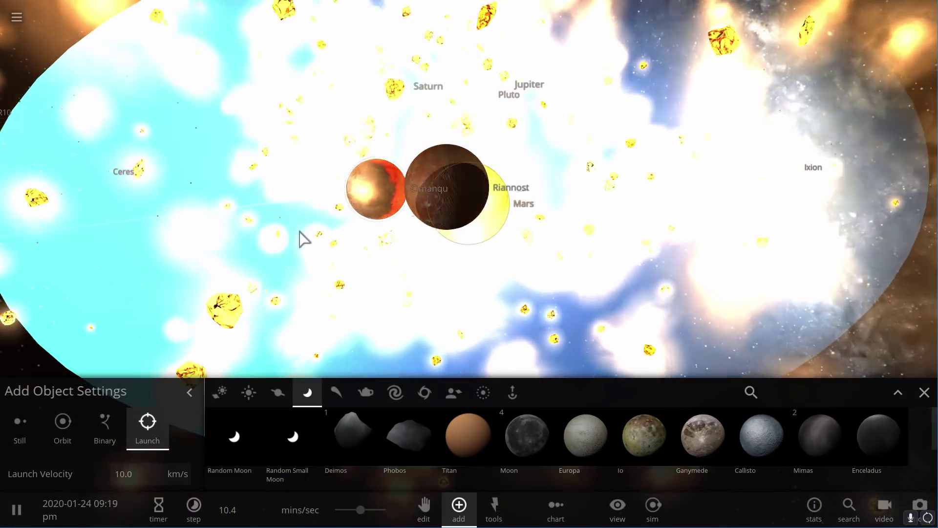